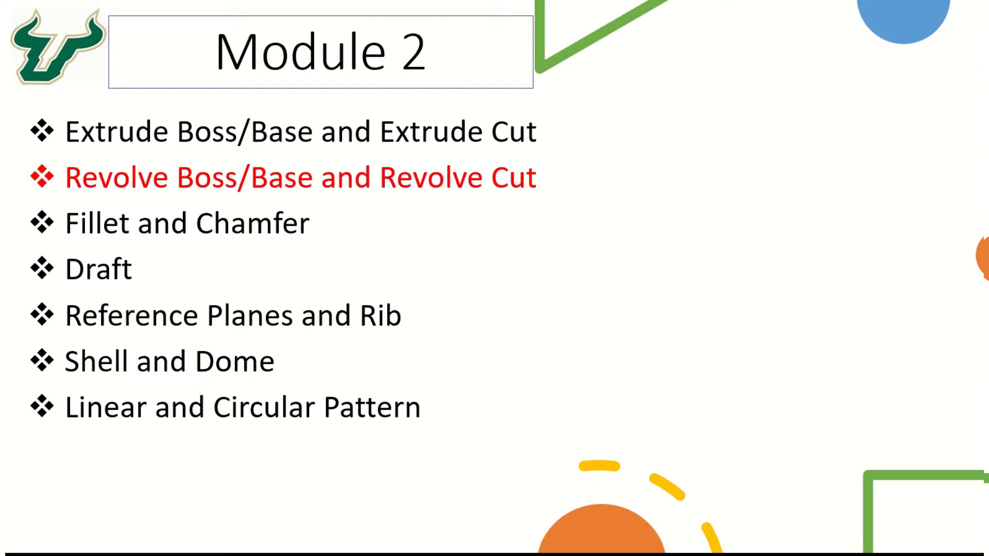
- Leave the Module 2 PowerPoint slideshow and bring up the empty SOLIDWORKS part Part4
{"action": "key", "text": "alt+Tab"}
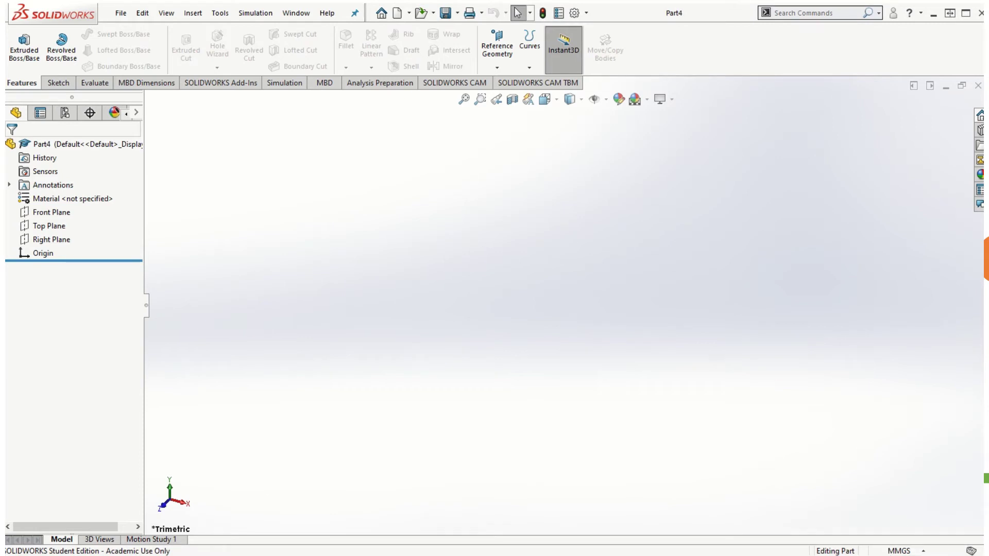
- On the Front Plane, draw a 100 mm vertical line from the origin, then the top edge
{"action": "left_click", "coordinate": [37, 217]}
{"action": "left_click", "coordinate": [47, 196]}
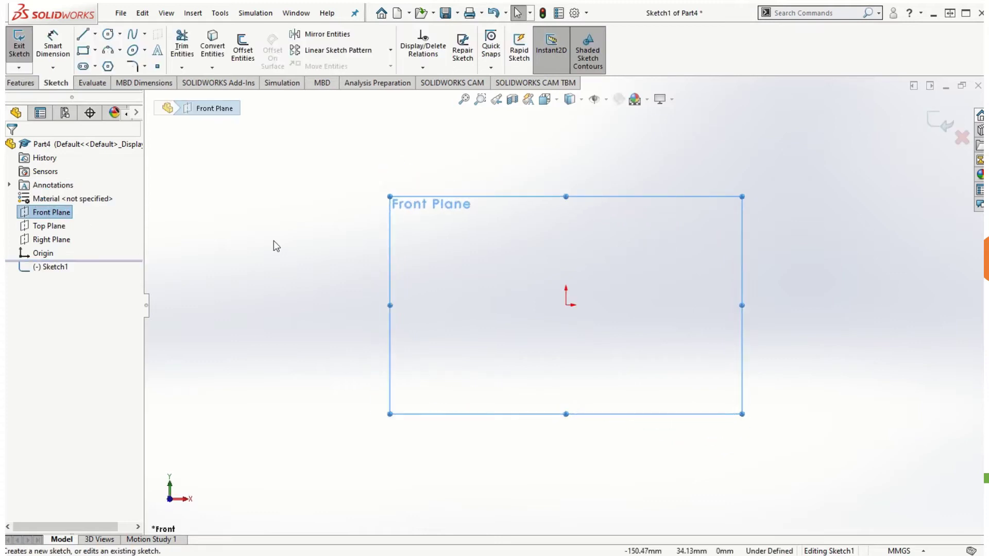
{"action": "left_click", "coordinate": [83, 35]}
{"action": "scroll", "coordinate": [569, 309], "scroll_direction": "up", "scroll_amount": 4}
{"action": "scroll", "coordinate": [648, 268], "scroll_direction": "down", "scroll_amount": 4}
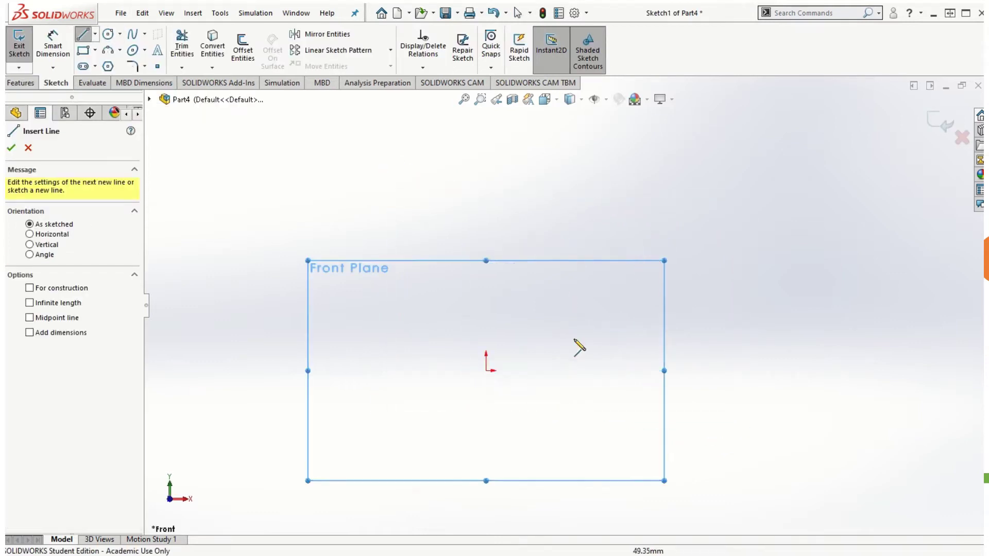
{"action": "left_click", "coordinate": [486, 370]}
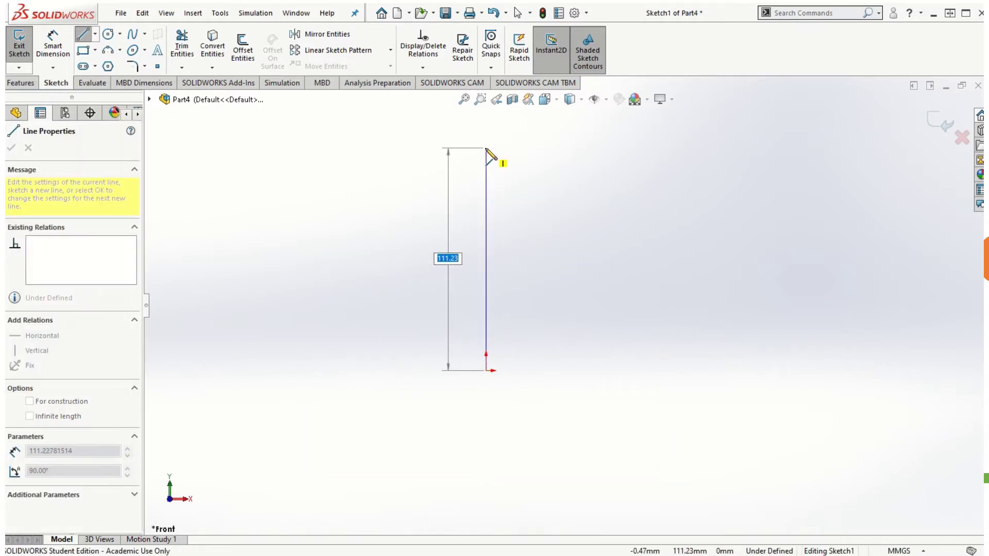
{"action": "type", "text": "100"}
{"action": "key", "text": "Return"}
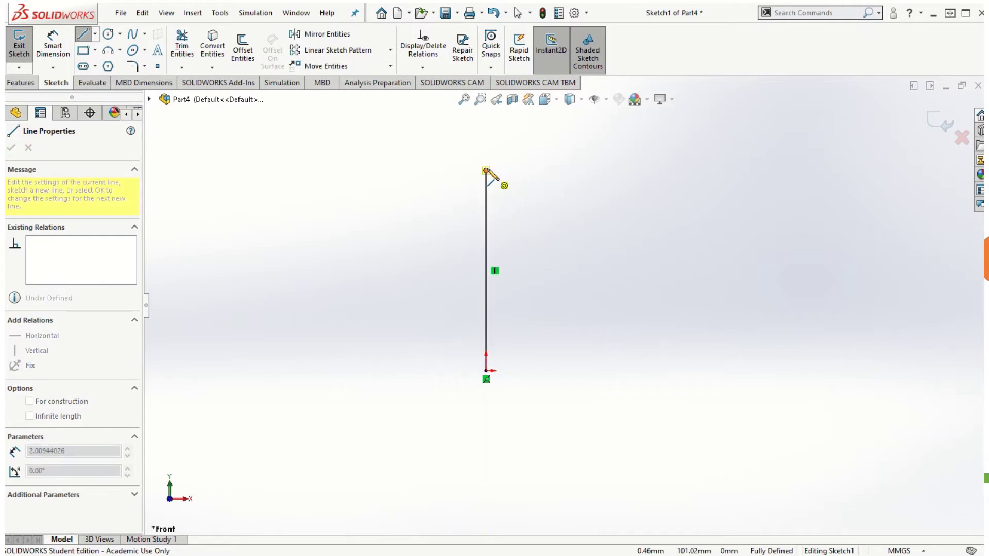
{"action": "double_click", "coordinate": [647, 172]}
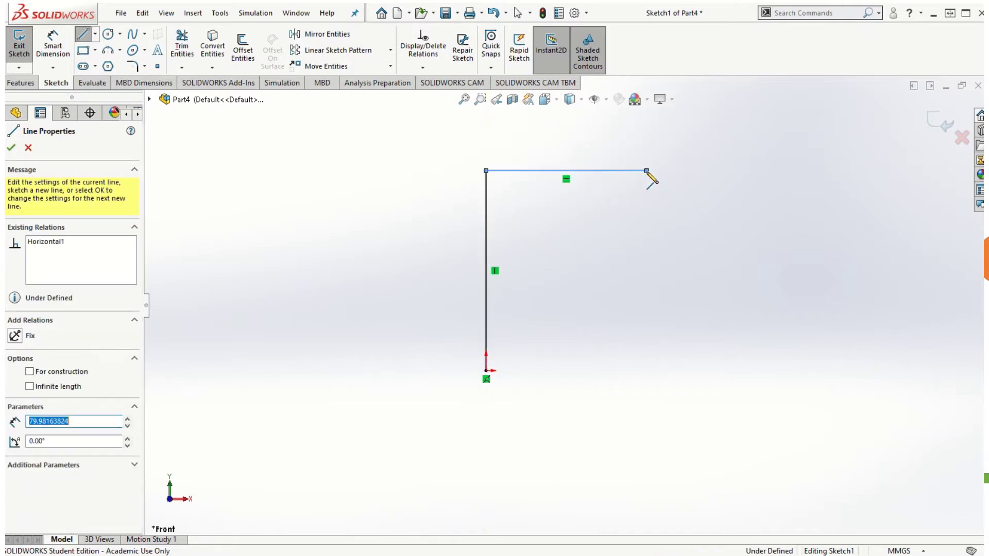
- Dimension the top line to 80 mm
{"action": "key", "text": "d"}
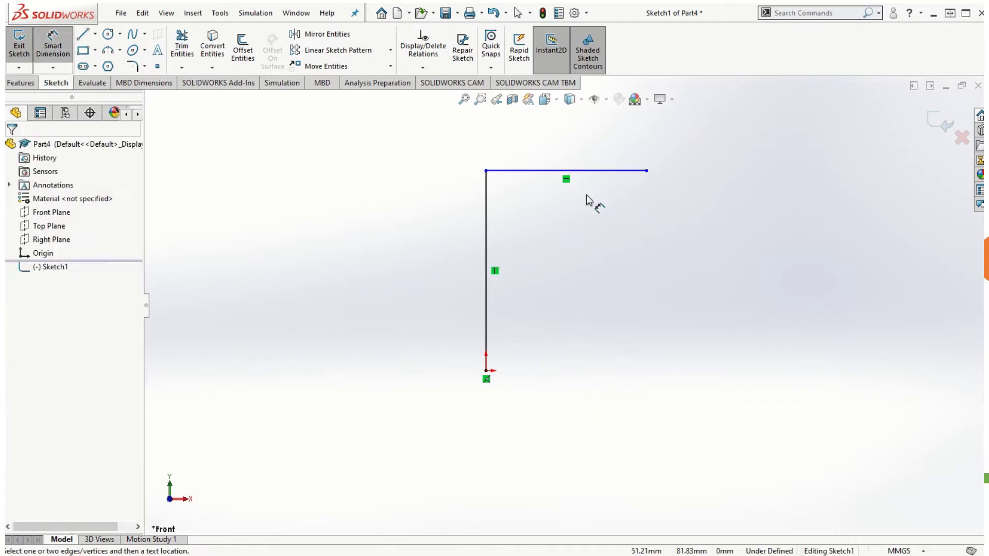
{"action": "left_click", "coordinate": [589, 170]}
{"action": "left_click", "coordinate": [575, 156]}
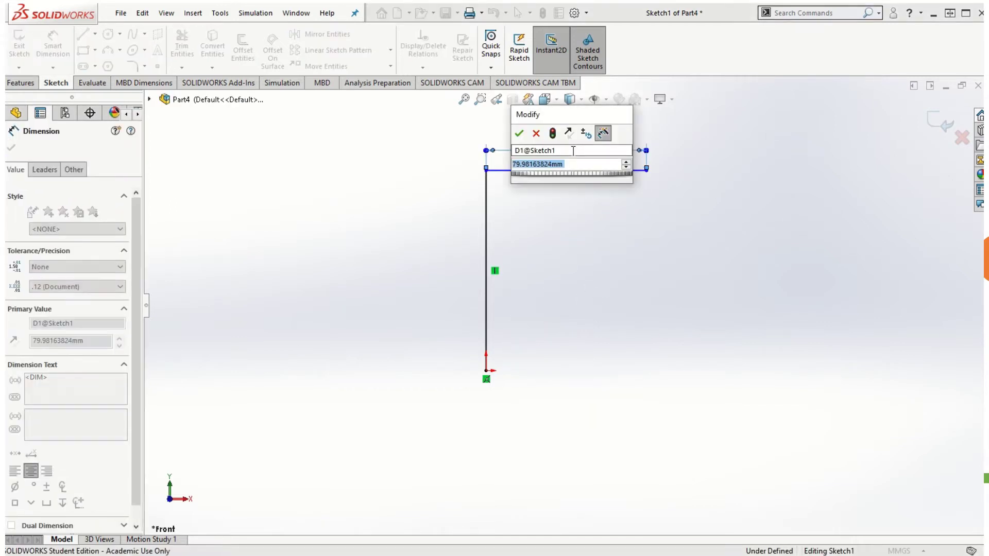
{"action": "type", "text": "80"}
{"action": "key", "text": "Return"}
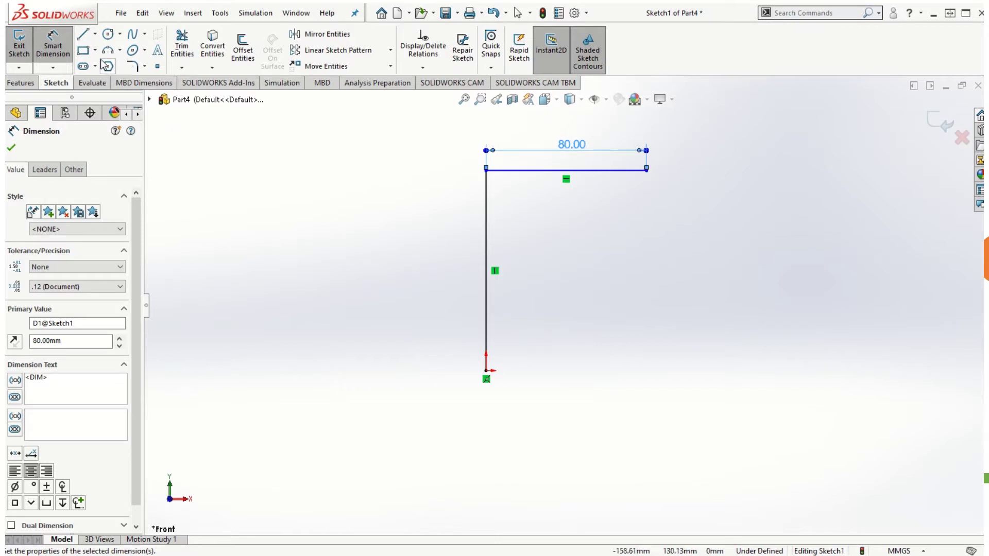
- Draw the V-groove edges down the right side and close the profile at the origin
{"action": "key", "text": "l"}
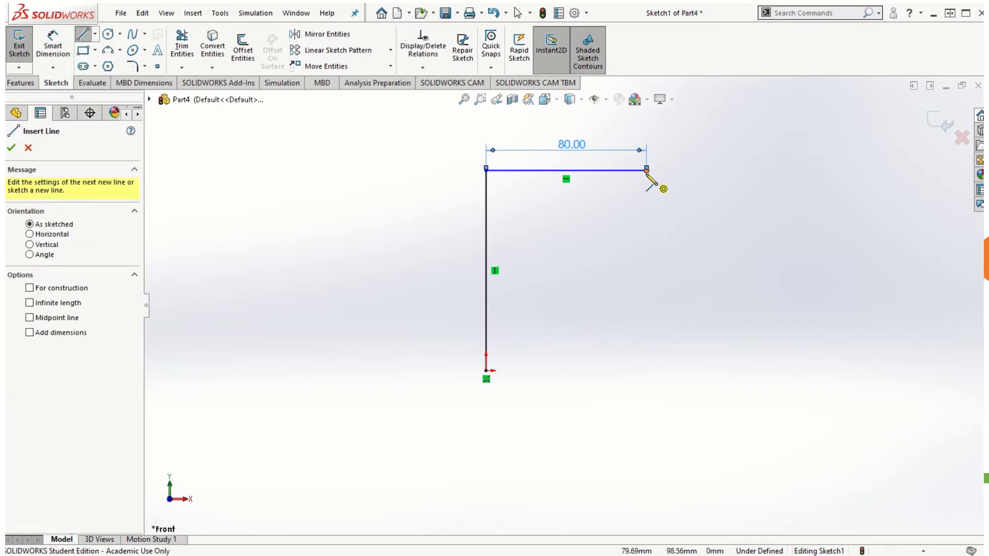
{"action": "left_click", "coordinate": [647, 170]}
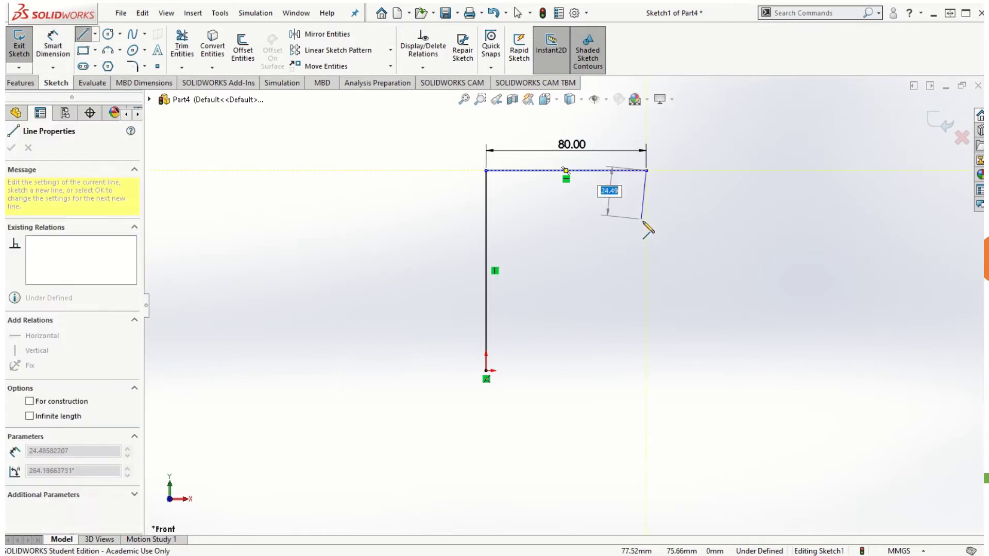
{"action": "left_click", "coordinate": [585, 241]}
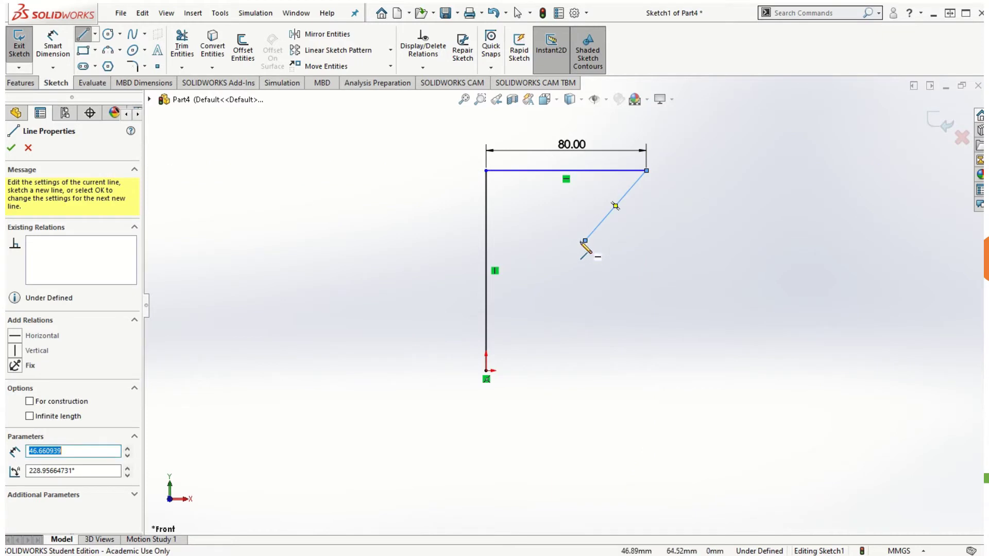
{"action": "left_click", "coordinate": [585, 294]}
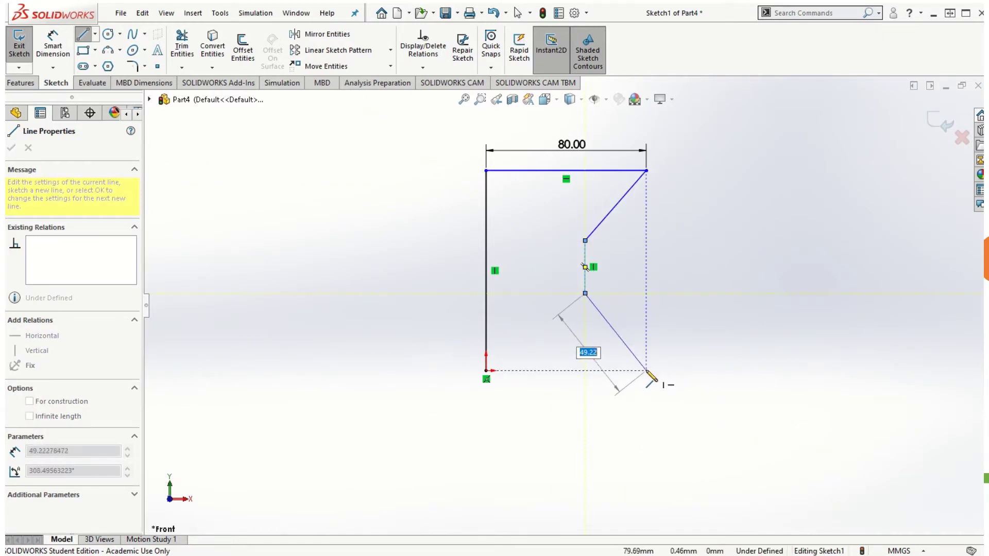
{"action": "left_click", "coordinate": [646, 370]}
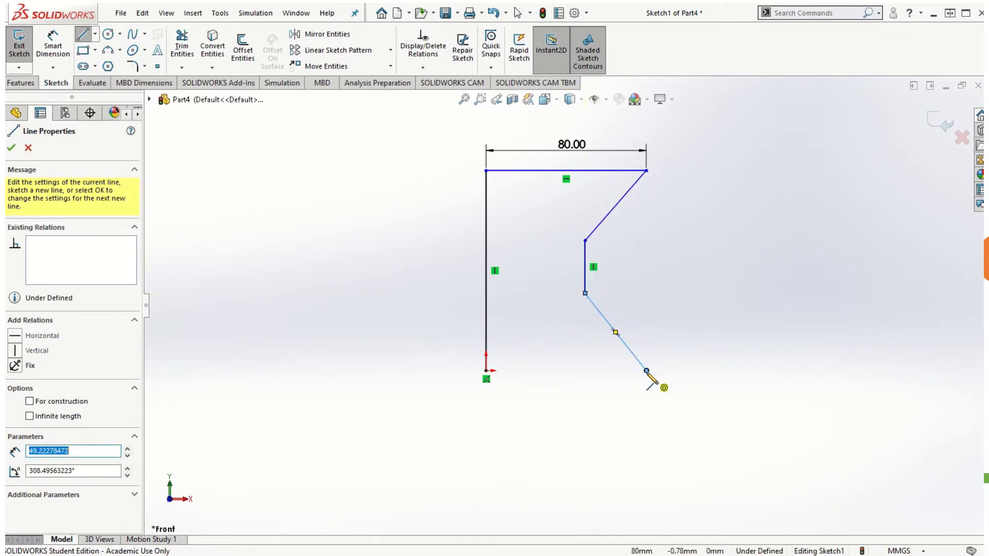
{"action": "left_click", "coordinate": [487, 370]}
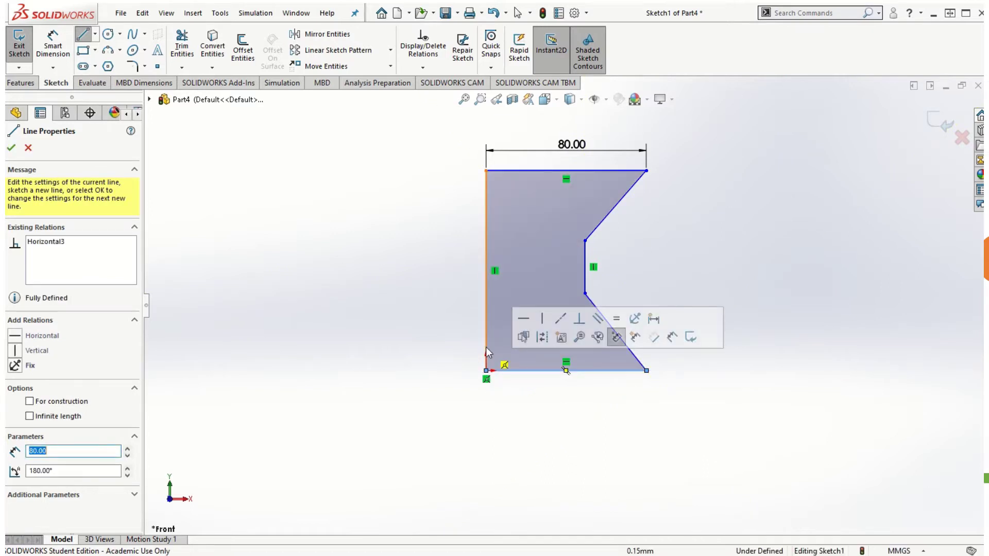
{"action": "left_click", "coordinate": [11, 148]}
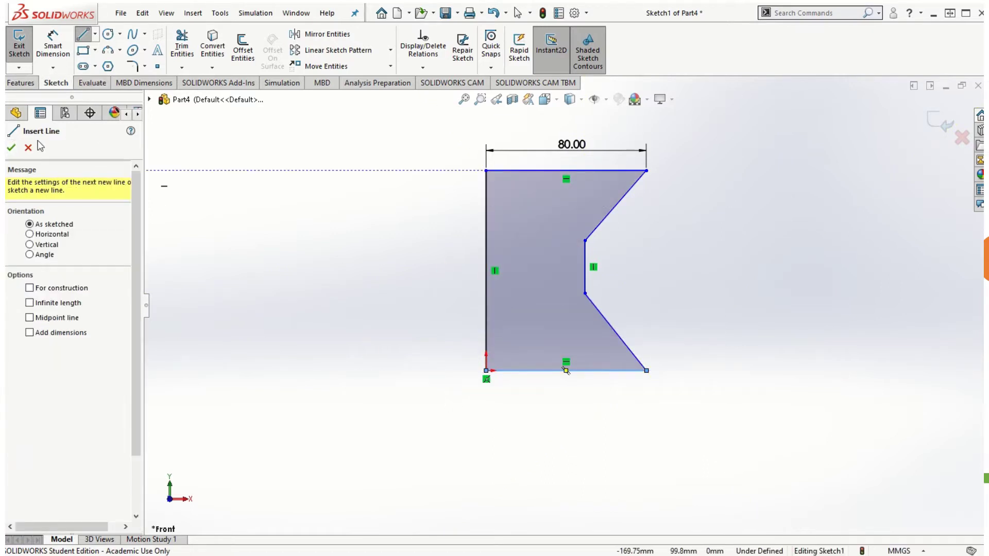
{"action": "left_click", "coordinate": [11, 148]}
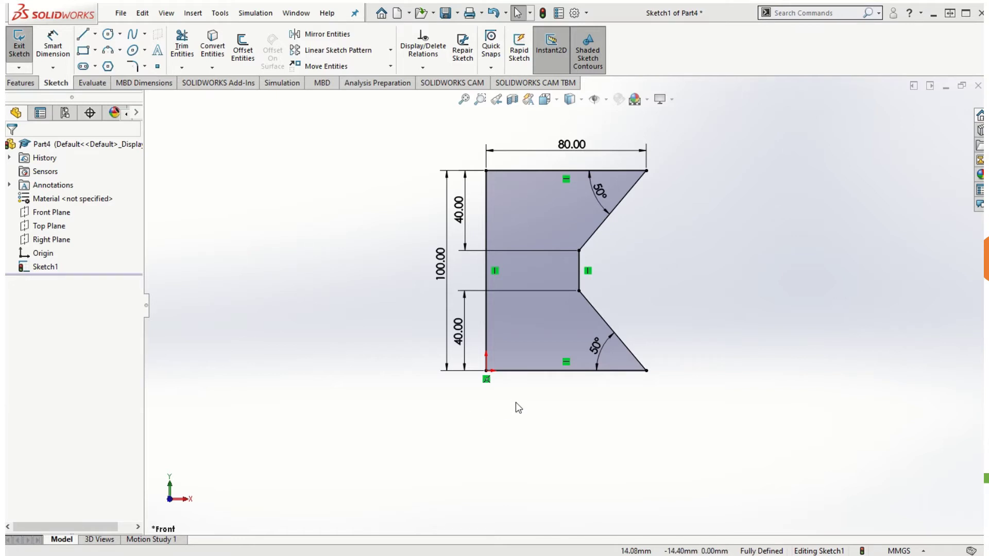
- Start a Revolved Boss/Base using the left vertical line, Line1, as the axis
{"action": "left_click", "coordinate": [26, 83]}
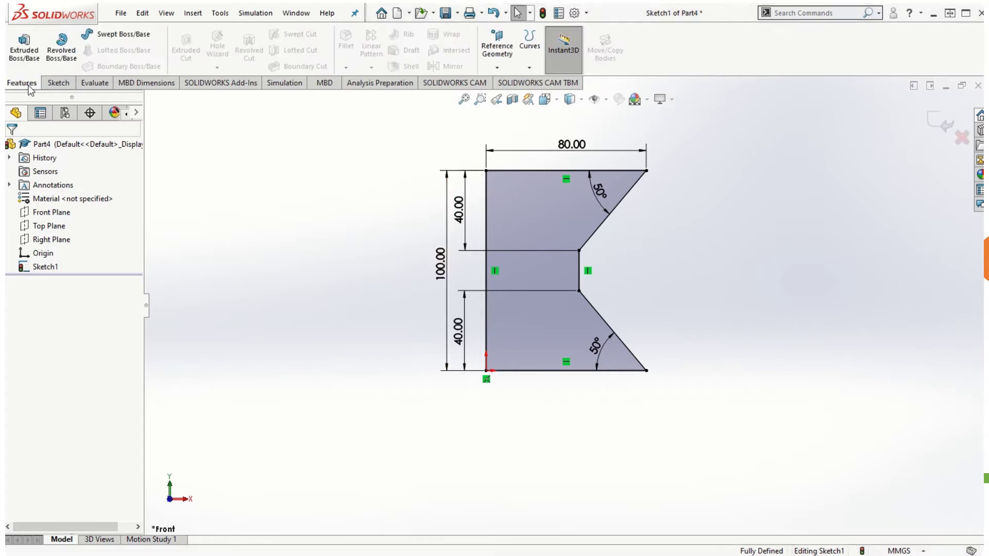
{"action": "left_click", "coordinate": [64, 52]}
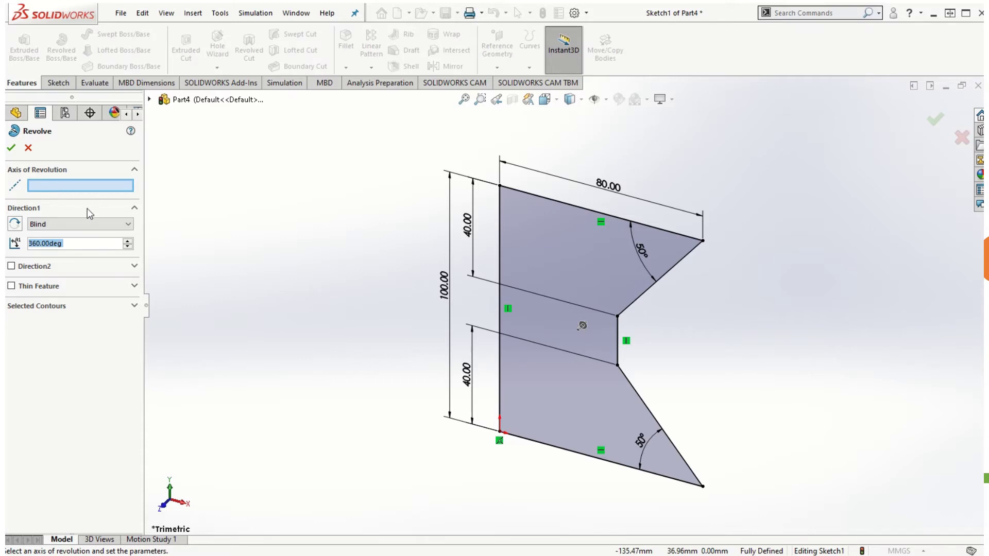
{"action": "left_click", "coordinate": [502, 315]}
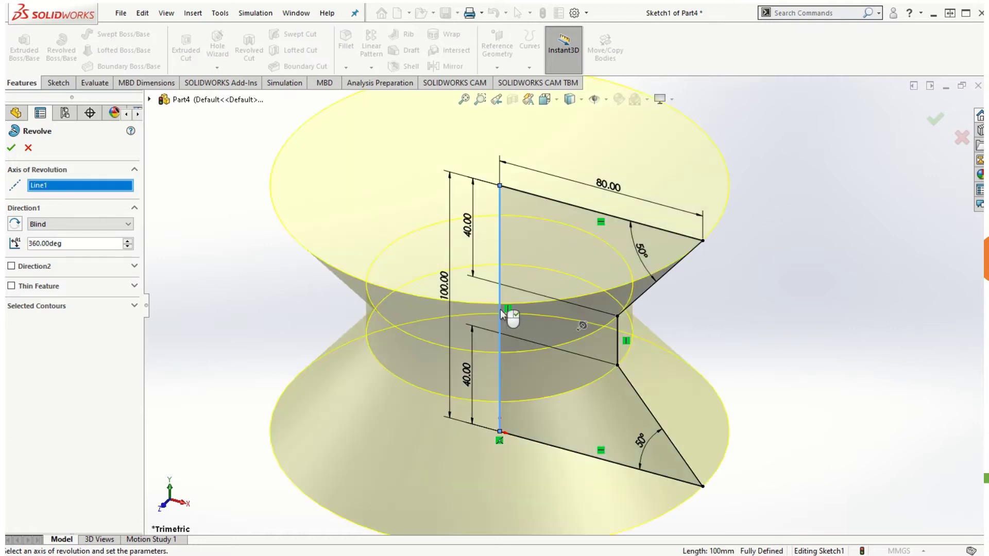
{"action": "middle_click_drag", "start_coordinate": [690, 452], "coordinate": [734, 420]}
{"action": "scroll", "coordinate": [685, 314], "scroll_direction": "down", "scroll_amount": 3}
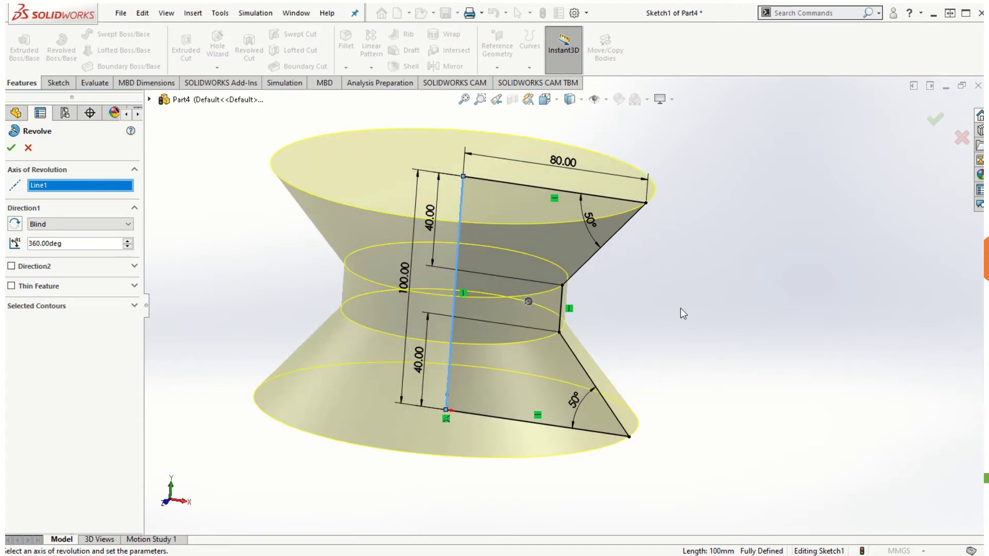
{"action": "middle_click_drag", "start_coordinate": [244, 219], "coordinate": [308, 224], "text": "ctrl"}
{"action": "scroll", "coordinate": [352, 295], "scroll_direction": "down", "scroll_amount": 2}
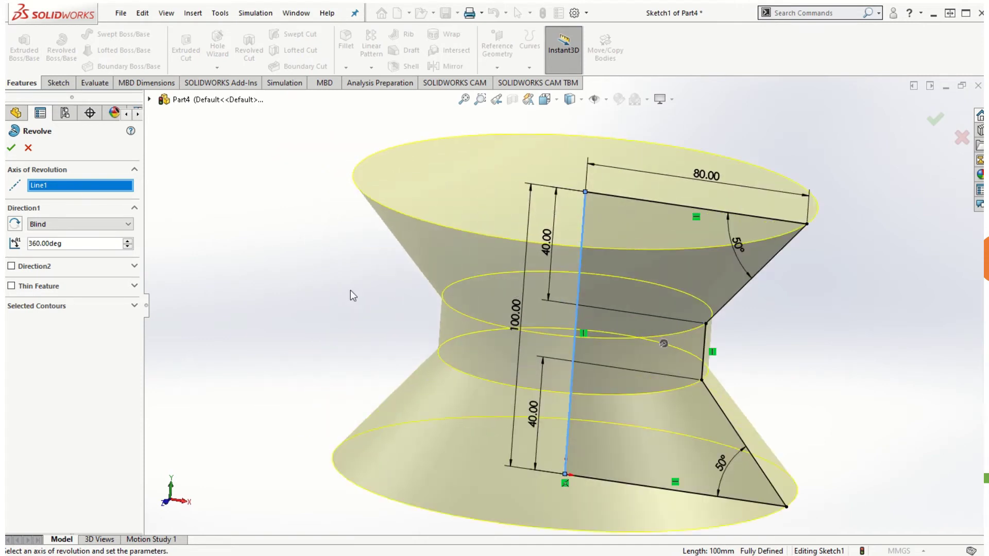
{"action": "scroll", "coordinate": [756, 347], "scroll_direction": "up", "scroll_amount": 1}
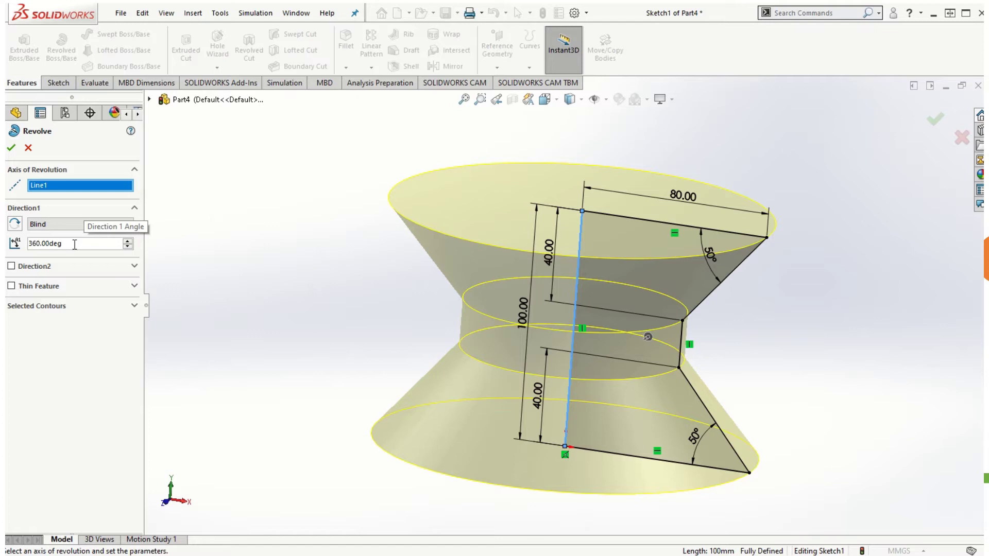
- Try a 180° revolve angle, then set it back to a full 360°
{"action": "left_click_drag", "start_coordinate": [74, 245], "coordinate": [17, 247]}
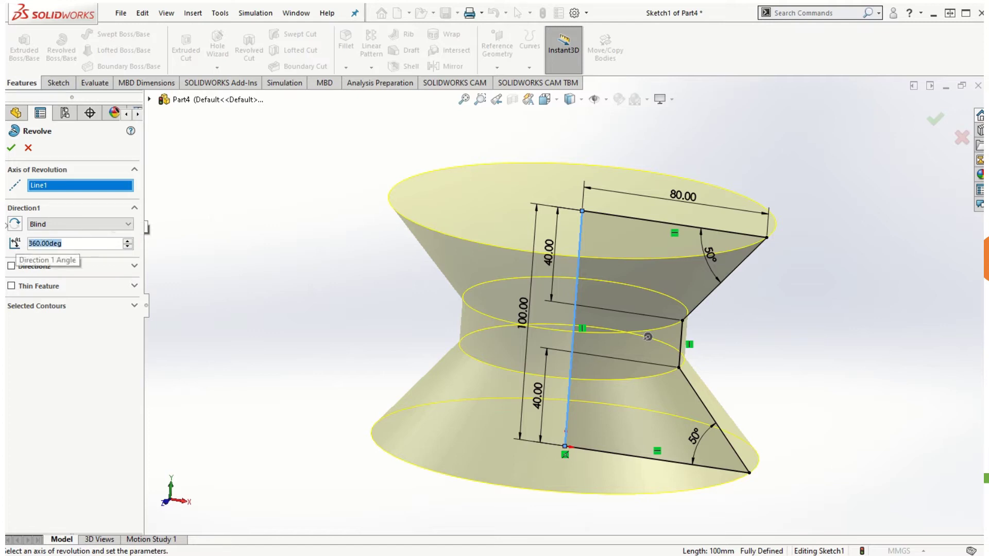
{"action": "type", "text": "180"}
{"action": "key", "text": "Return"}
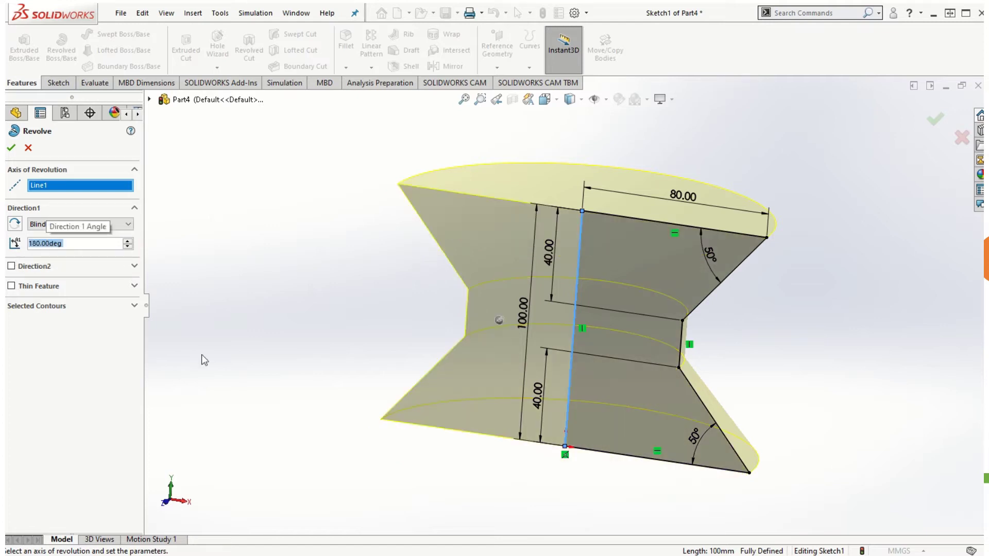
{"action": "mouse_move", "coordinate": [874, 325]}
{"action": "middle_mouse_down"}
{"action": "mouse_move", "coordinate": [839, 347]}
{"action": "mouse_move", "coordinate": [817, 411]}
{"action": "mouse_move", "coordinate": [844, 364]}
{"action": "mouse_move", "coordinate": [855, 386]}
{"action": "mouse_move", "coordinate": [854, 368]}
{"action": "middle_mouse_up"}
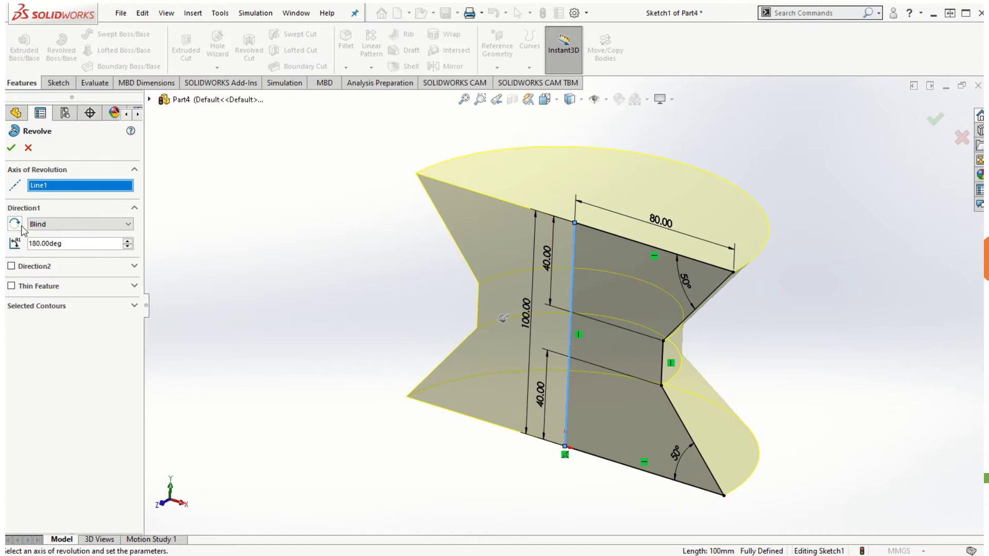
{"action": "left_click_drag", "start_coordinate": [84, 247], "coordinate": [31, 245]}
{"action": "type", "text": "360"}
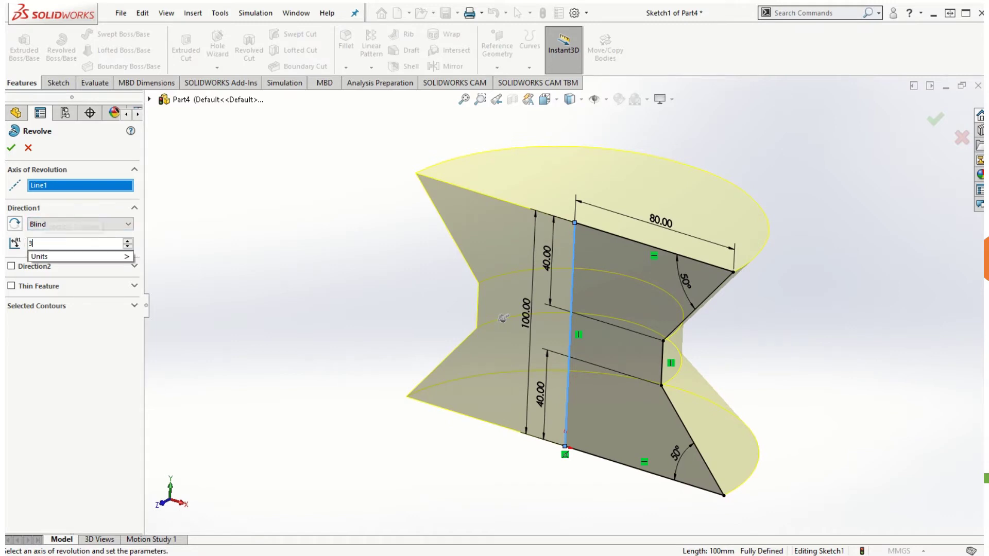
{"action": "key", "text": "Return"}
{"action": "scroll", "coordinate": [464, 366], "scroll_direction": "up", "scroll_amount": 1}
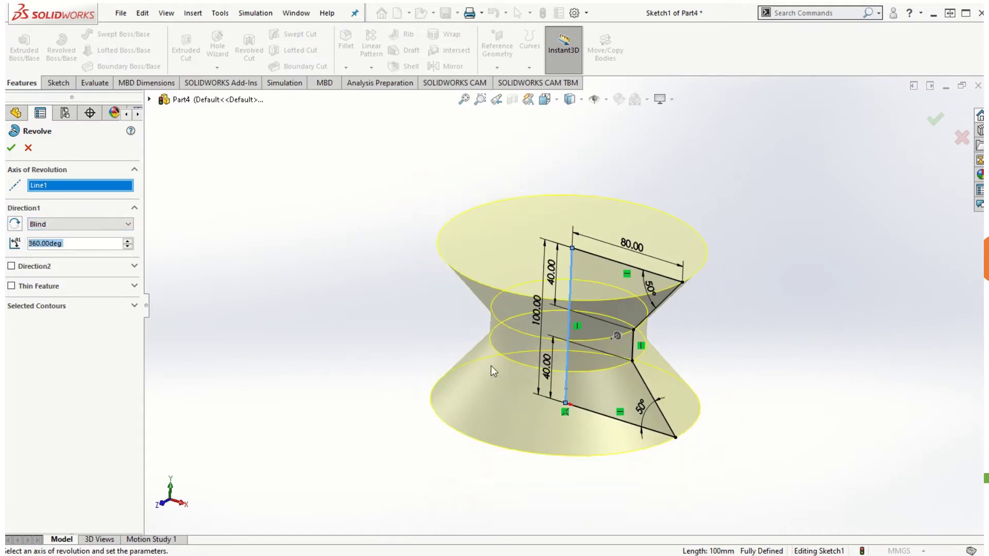
{"action": "scroll", "coordinate": [597, 412], "scroll_direction": "down", "scroll_amount": 1}
{"action": "scroll", "coordinate": [586, 309], "scroll_direction": "up", "scroll_amount": 2}
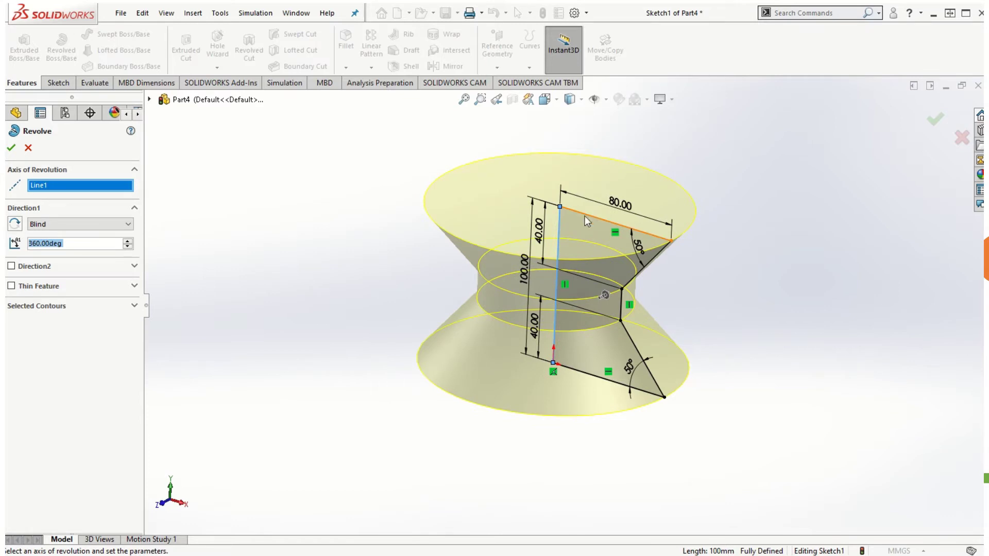
- Accept the revolve to create Revolve1, then orbit to inspect the hourglass solid
{"action": "left_click", "coordinate": [11, 148]}
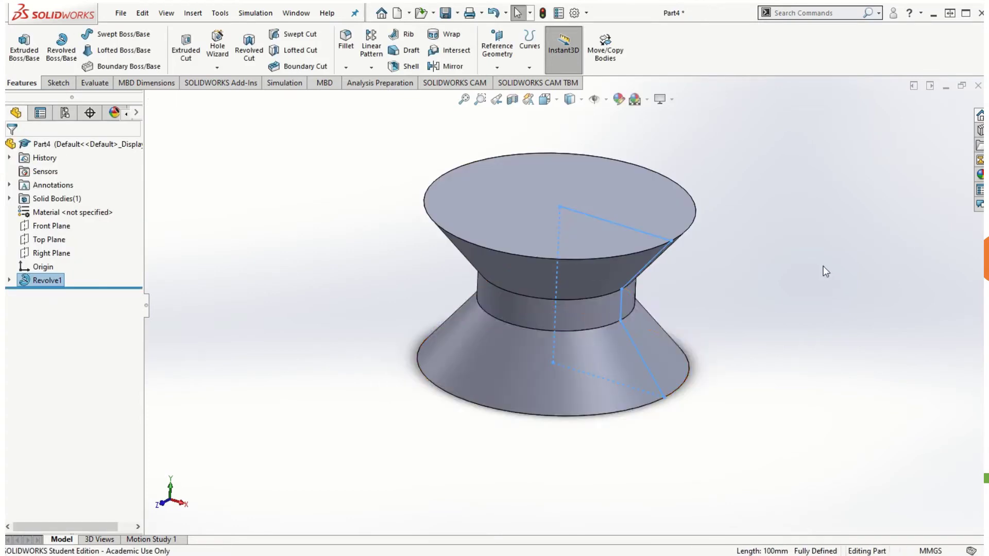
{"action": "left_click", "coordinate": [752, 287]}
{"action": "mouse_move", "coordinate": [753, 287]}
{"action": "middle_mouse_down"}
{"action": "mouse_move", "coordinate": [742, 254]}
{"action": "mouse_move", "coordinate": [715, 234]}
{"action": "mouse_move", "coordinate": [660, 296]}
{"action": "mouse_move", "coordinate": [716, 296]}
{"action": "middle_mouse_up"}
{"action": "scroll", "coordinate": [608, 317], "scroll_direction": "down", "scroll_amount": 2}
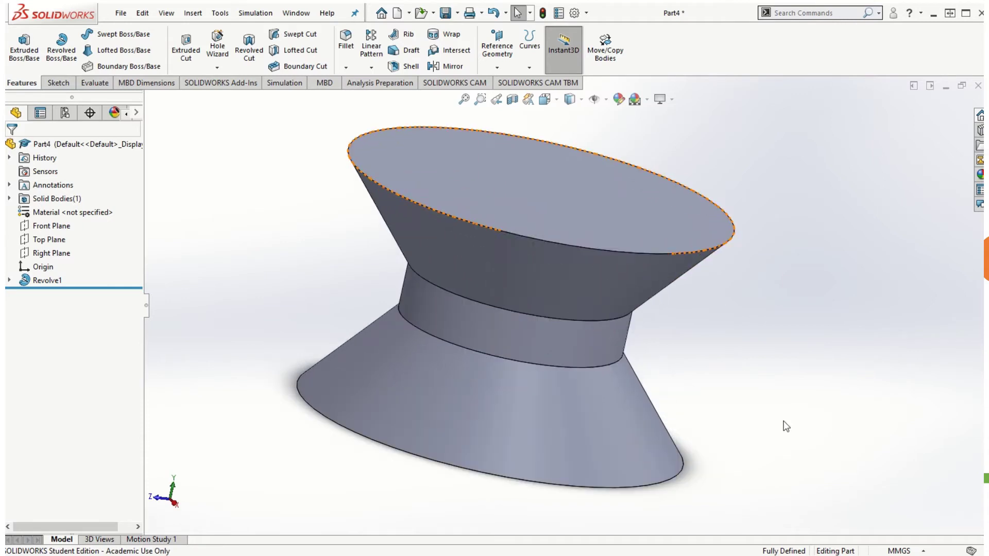
{"action": "middle_click_drag", "start_coordinate": [783, 425], "coordinate": [738, 400]}
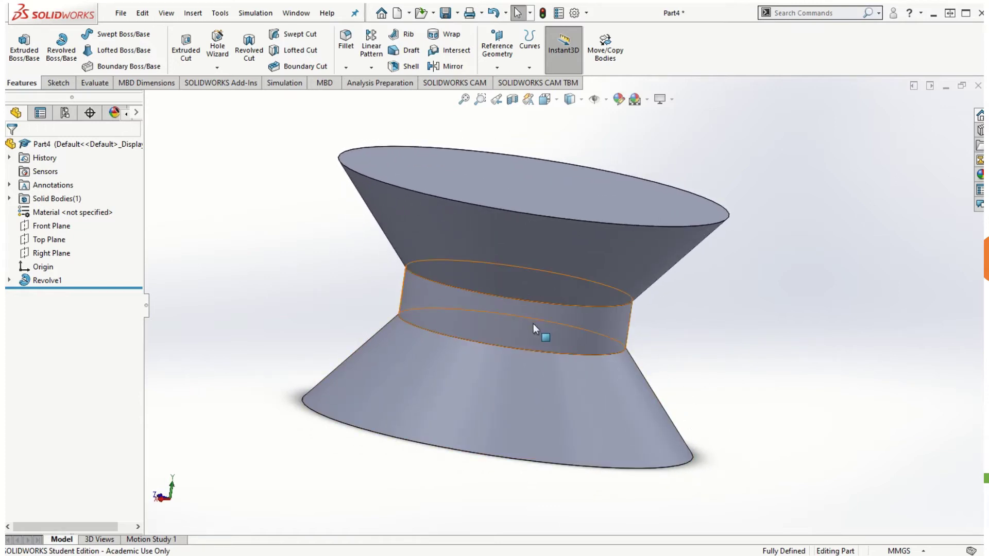
- Edit Revolve1 to spin about the bottom line, Line7, instead of Line1
{"action": "right_click", "coordinate": [55, 283]}
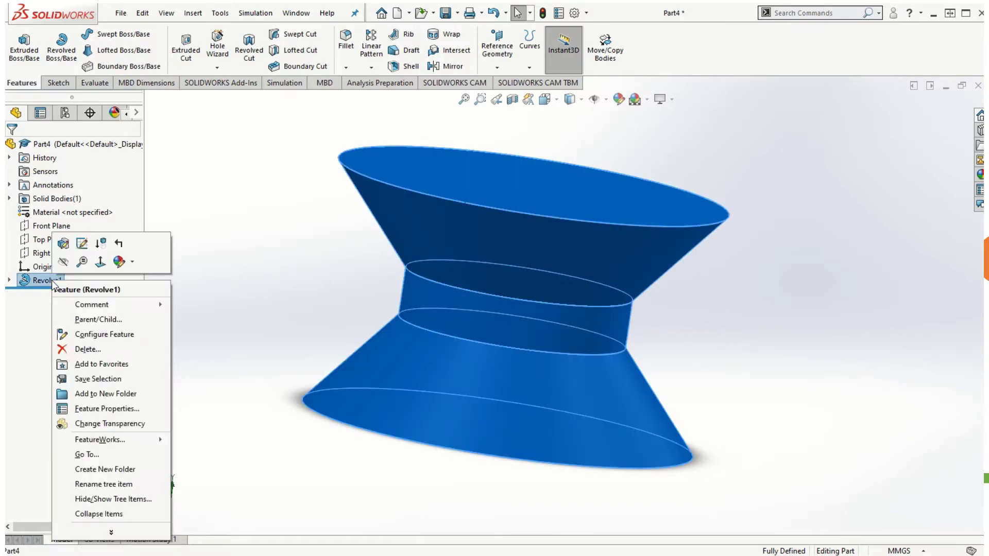
{"action": "left_click", "coordinate": [65, 242]}
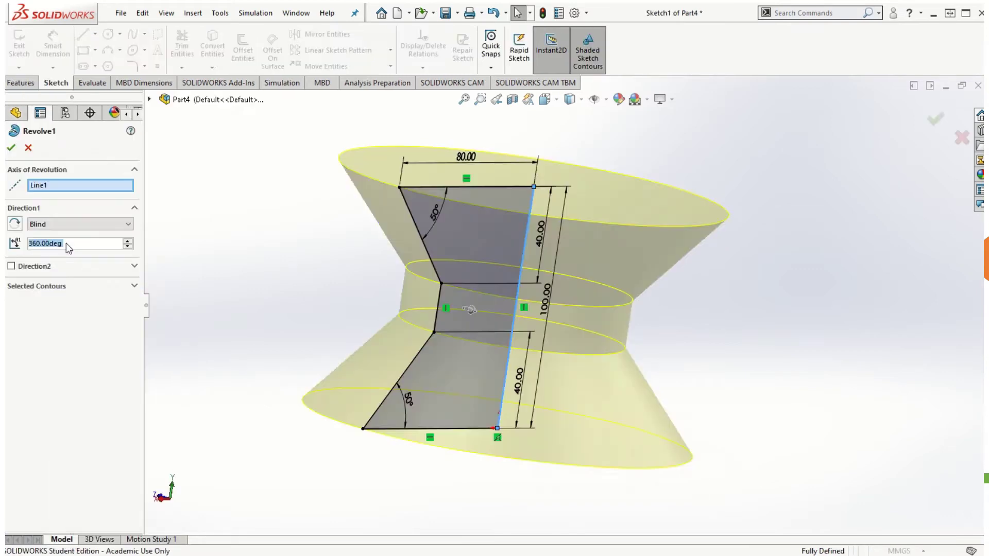
{"action": "left_click", "coordinate": [51, 190]}
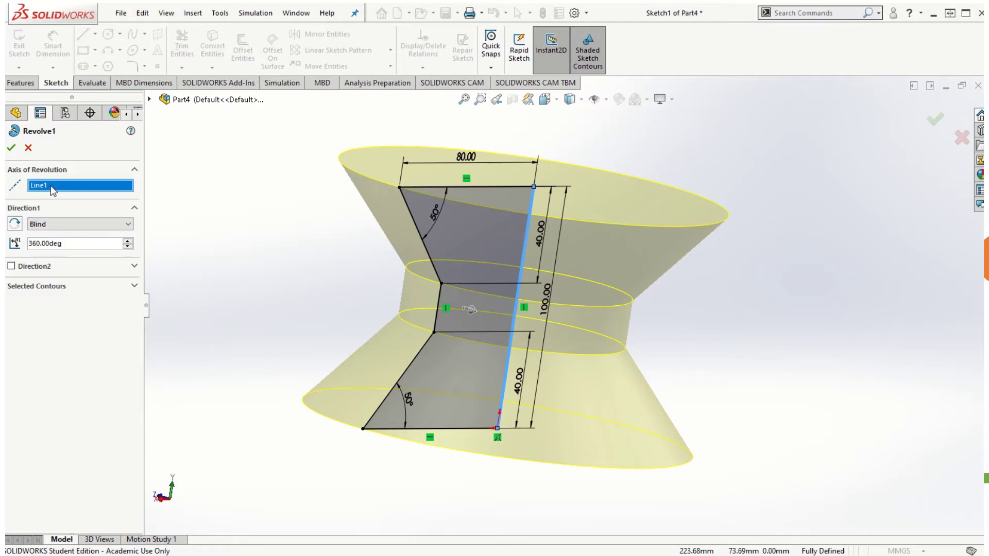
{"action": "right_click", "coordinate": [70, 190]}
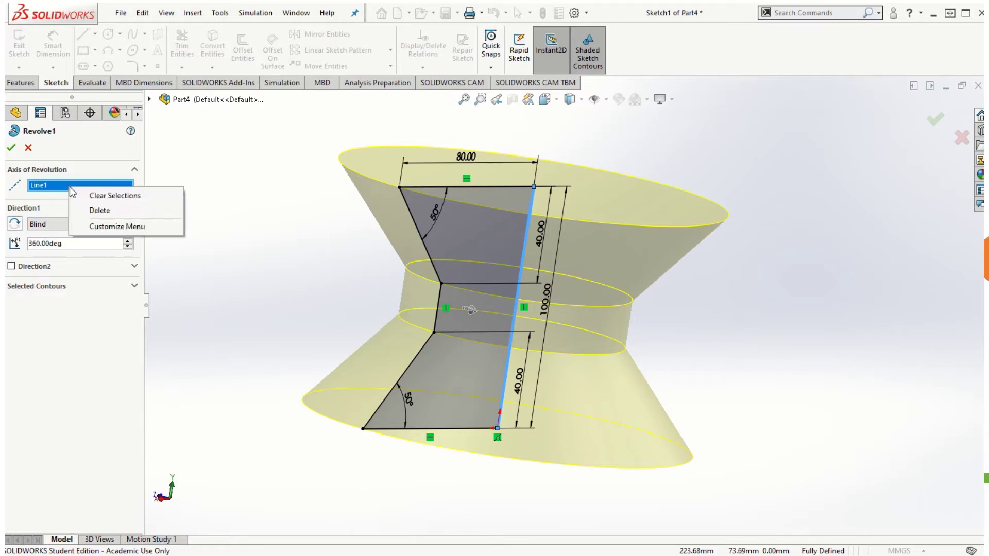
{"action": "left_click", "coordinate": [90, 196]}
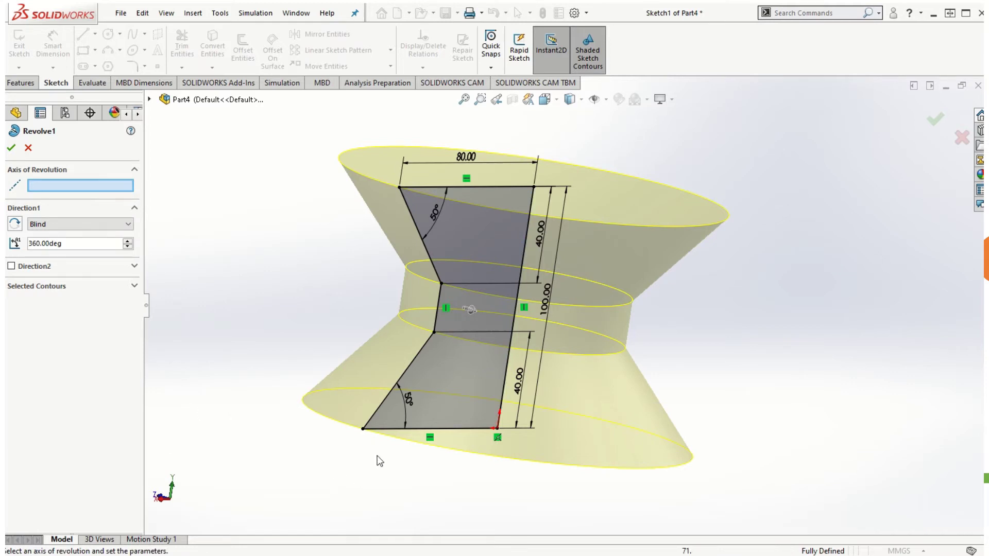
{"action": "left_click", "coordinate": [438, 429]}
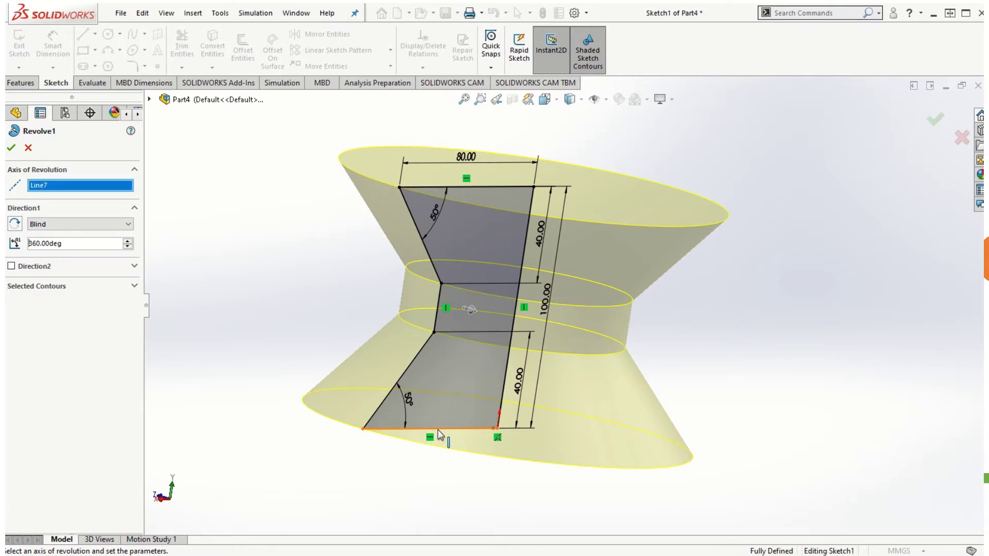
{"action": "key", "text": "f"}
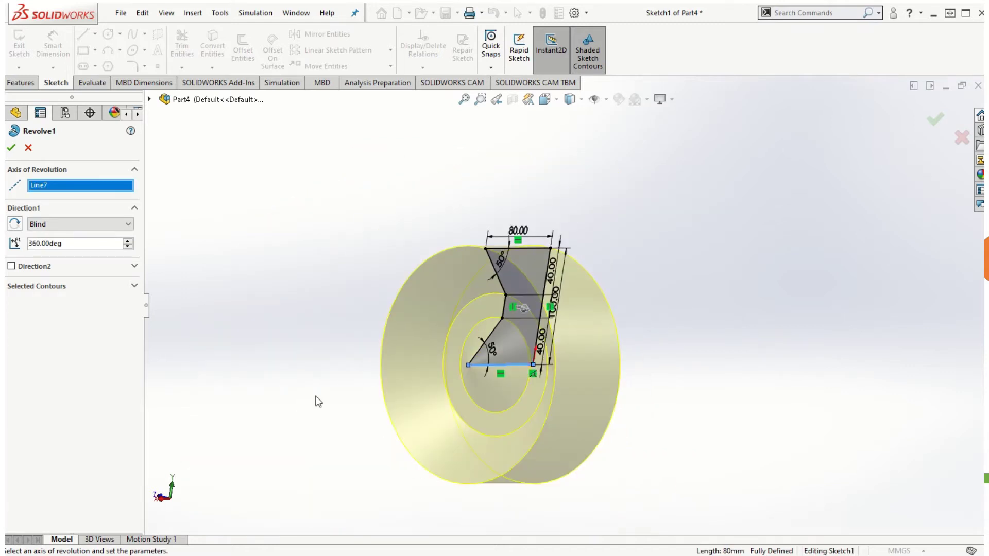
{"action": "middle_click_drag", "start_coordinate": [316, 399], "coordinate": [430, 456]}
{"action": "scroll", "coordinate": [520, 381], "scroll_direction": "down", "scroll_amount": 3}
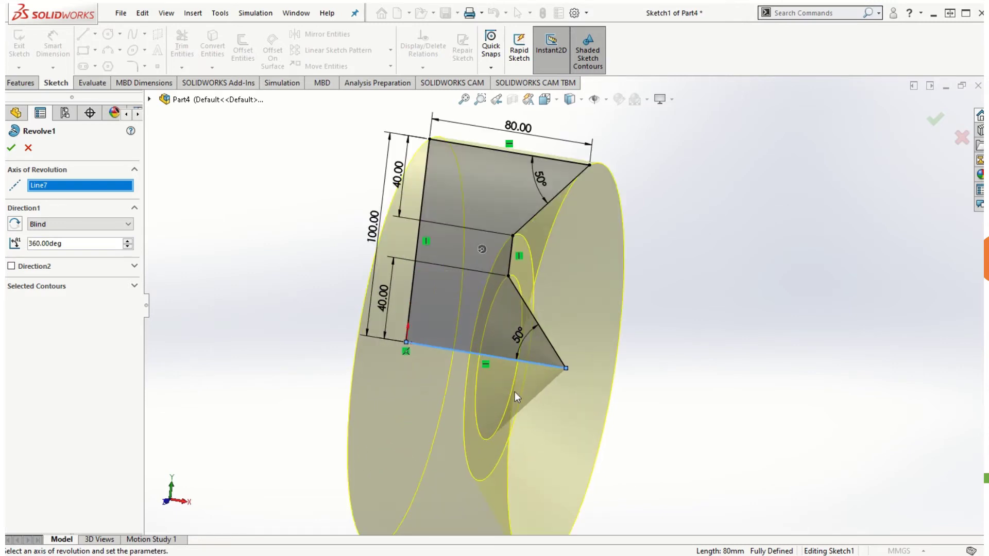
{"action": "left_click", "coordinate": [11, 148]}
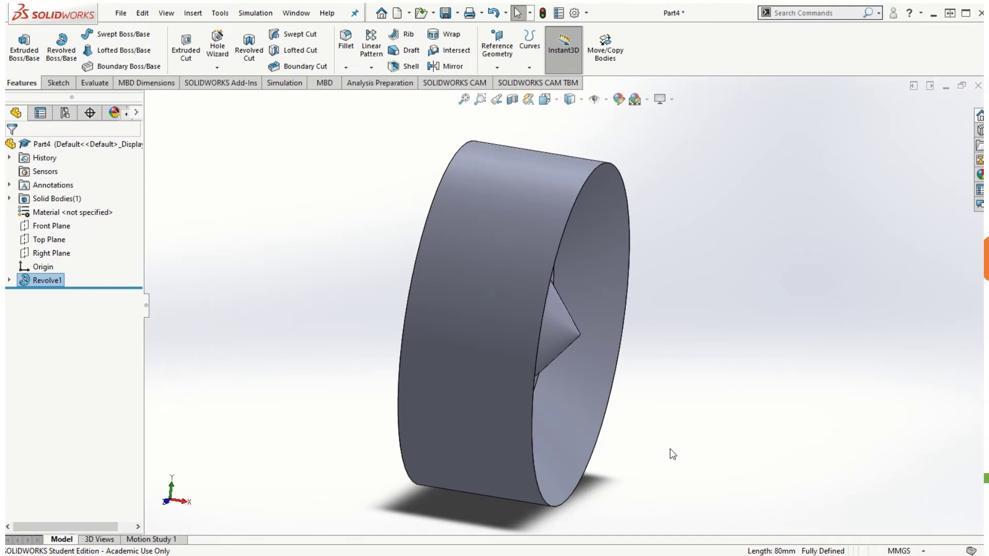
{"action": "mouse_move", "coordinate": [671, 455]}
{"action": "middle_mouse_down"}
{"action": "mouse_move", "coordinate": [621, 359]}
{"action": "mouse_move", "coordinate": [642, 252]}
{"action": "mouse_move", "coordinate": [592, 190]}
{"action": "mouse_move", "coordinate": [562, 215]}
{"action": "mouse_move", "coordinate": [574, 141]}
{"action": "mouse_move", "coordinate": [573, 349]}
{"action": "mouse_move", "coordinate": [552, 371]}
{"action": "mouse_move", "coordinate": [868, 302]}
{"action": "mouse_move", "coordinate": [846, 369]}
{"action": "mouse_move", "coordinate": [850, 358]}
{"action": "middle_mouse_up"}
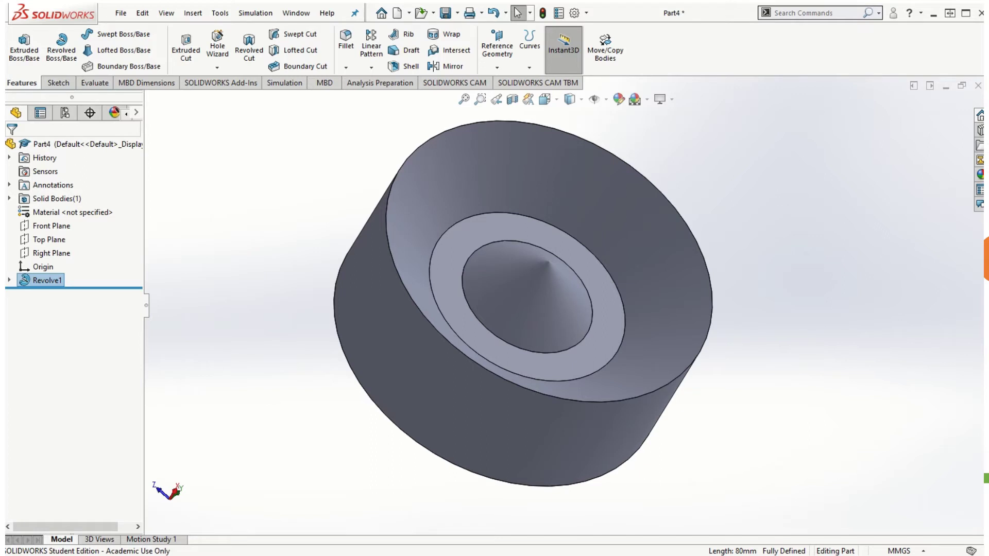
{"action": "key", "text": "ctrl+7"}
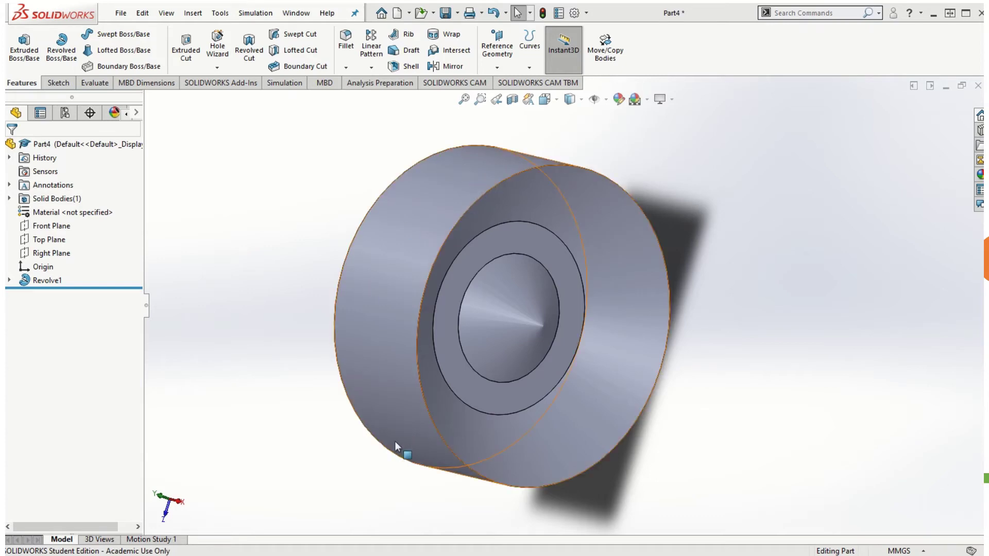
{"action": "left_click", "coordinate": [408, 376]}
{"action": "mouse_move", "coordinate": [283, 470]}
{"action": "middle_mouse_down"}
{"action": "mouse_move", "coordinate": [335, 459]}
{"action": "mouse_move", "coordinate": [349, 482]}
{"action": "mouse_move", "coordinate": [402, 477]}
{"action": "middle_mouse_up"}
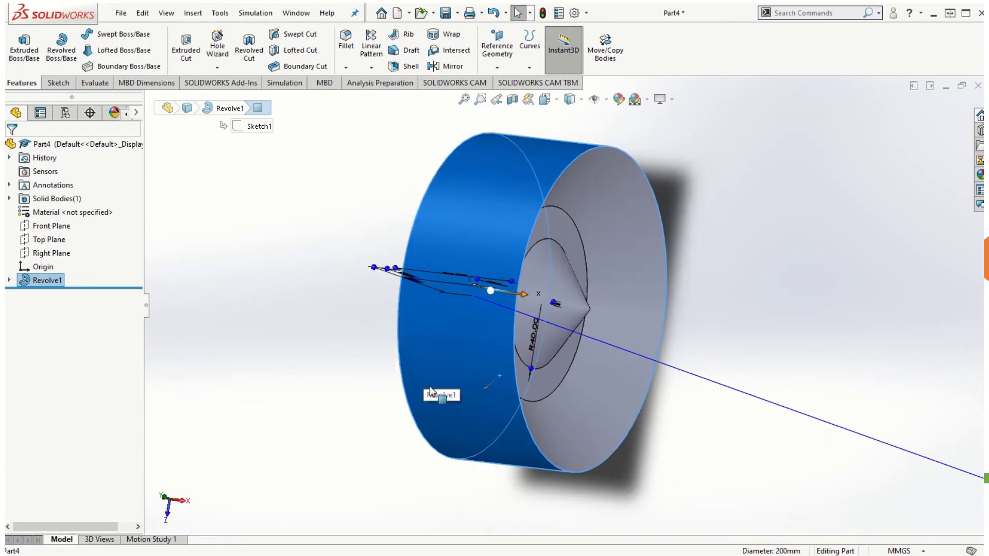
- Deselect the wheel, pick Top Plane, and view it Normal To
{"action": "left_click", "coordinate": [717, 313]}
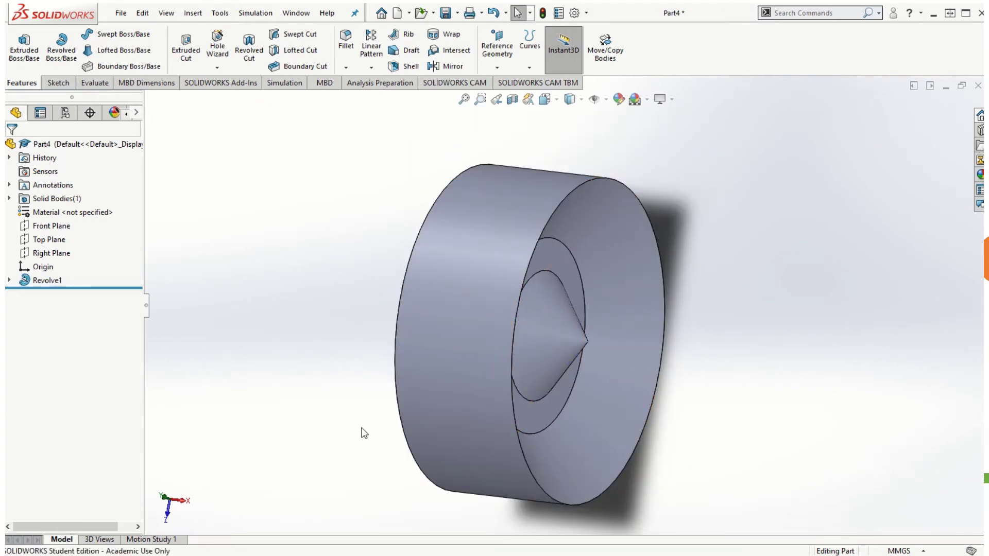
{"action": "left_click", "coordinate": [47, 240]}
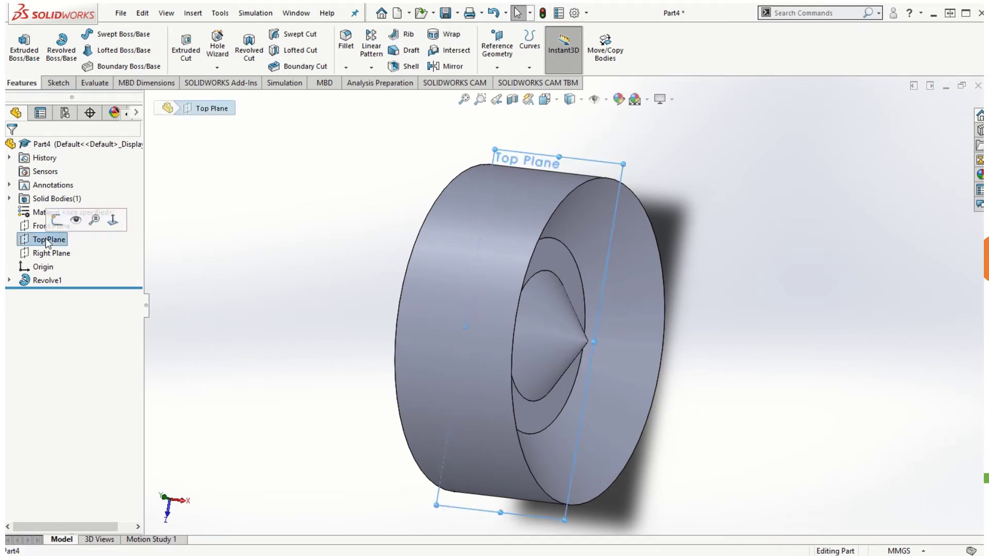
{"action": "left_click", "coordinate": [113, 221]}
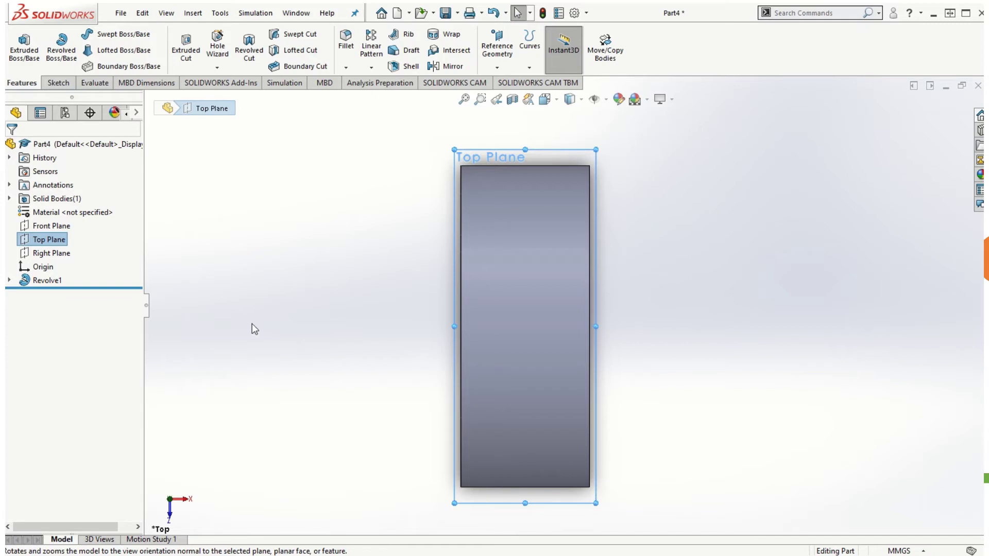
- On Top Plane, draw a circle centred on the midpoint of the body's top edge
{"action": "left_click", "coordinate": [72, 84]}
{"action": "left_click", "coordinate": [108, 34]}
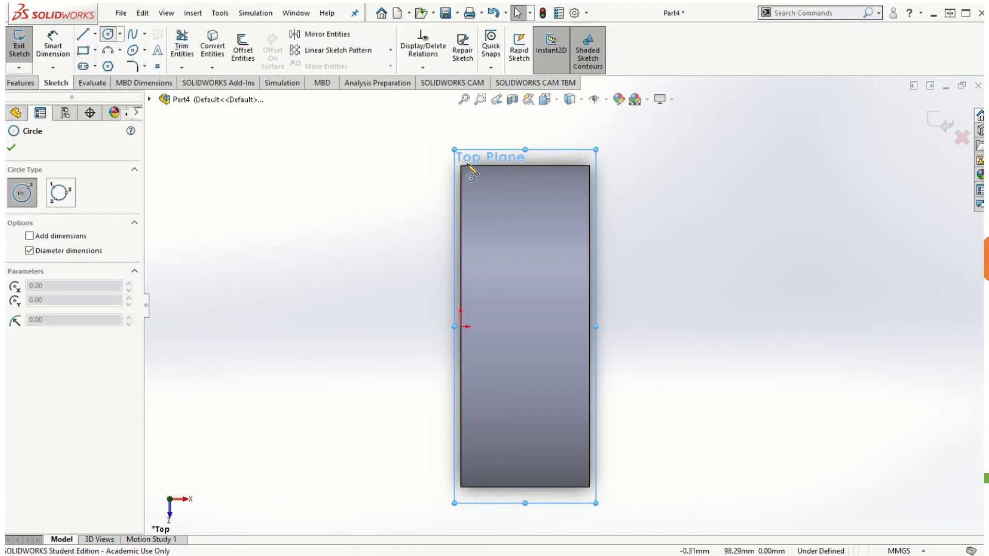
{"action": "scroll", "coordinate": [533, 178], "scroll_direction": "down", "scroll_amount": 2}
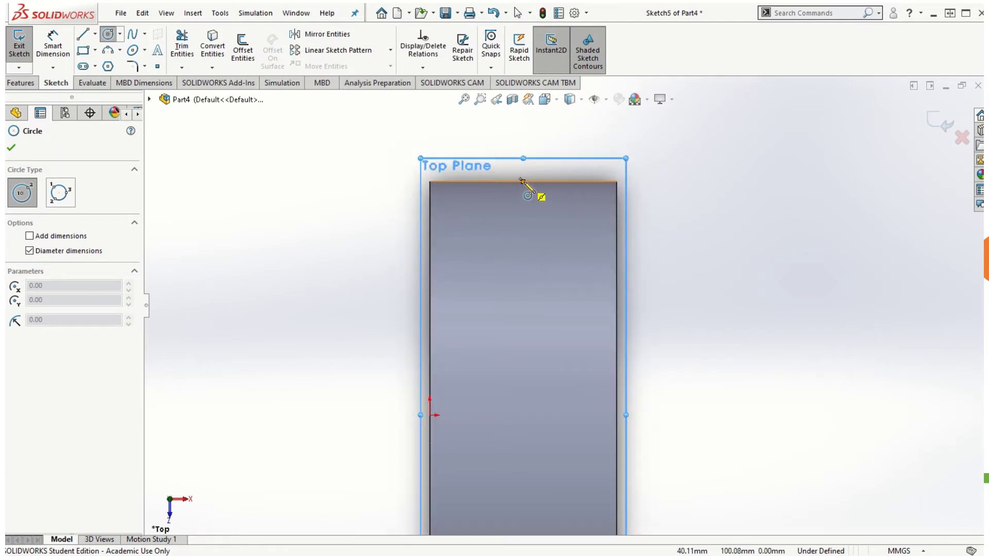
{"action": "left_click", "coordinate": [522, 181]}
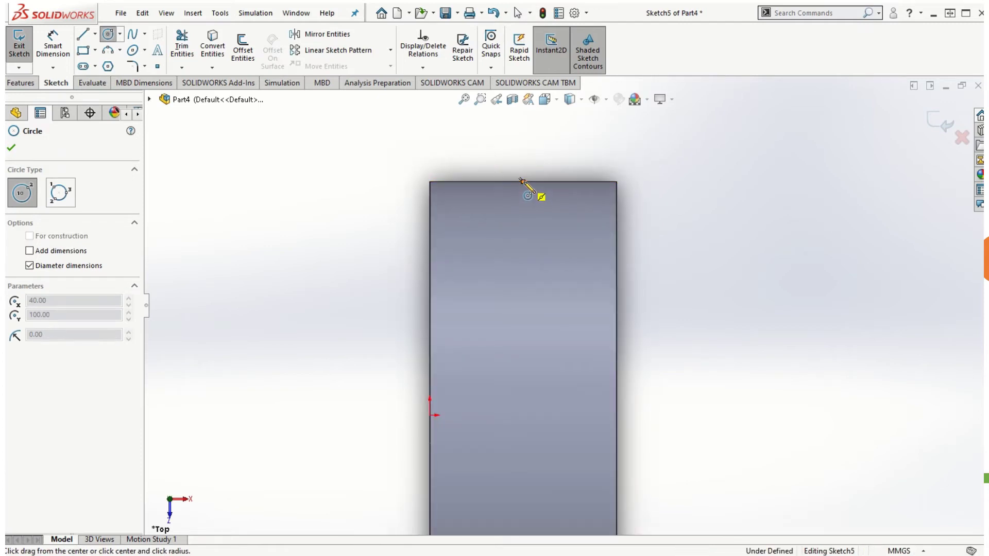
{"action": "left_click", "coordinate": [545, 216]}
- Dimension the circle to 30 mm diameter and its centre 40 mm from the left edge
{"action": "left_click", "coordinate": [52, 46]}
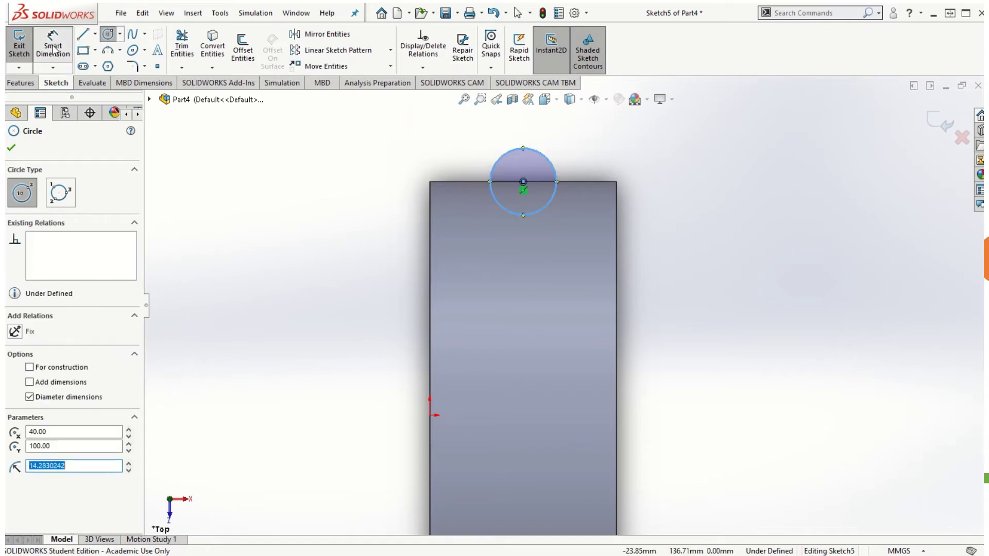
{"action": "left_click", "coordinate": [517, 147]}
{"action": "left_click", "coordinate": [653, 136]}
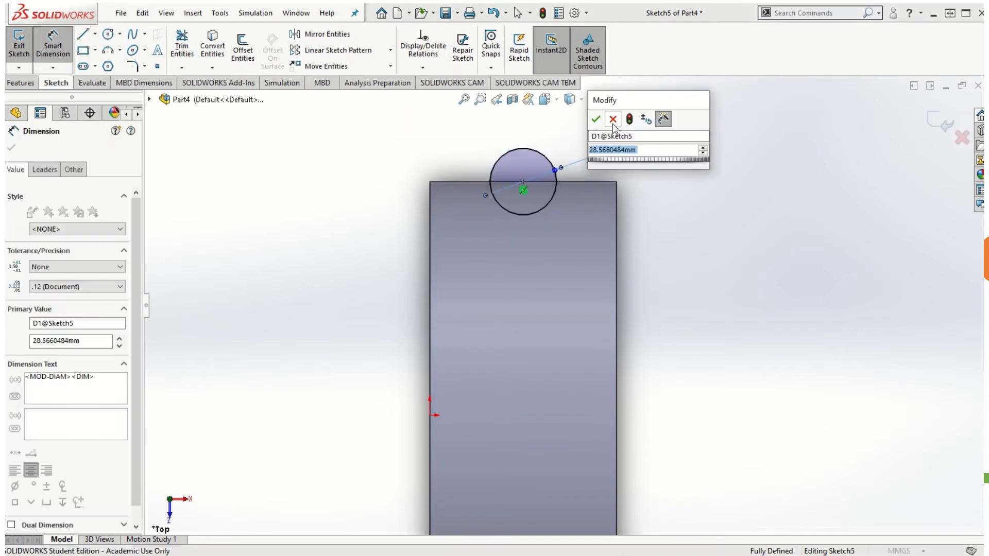
{"action": "type", "text": "30"}
{"action": "key", "text": "Return"}
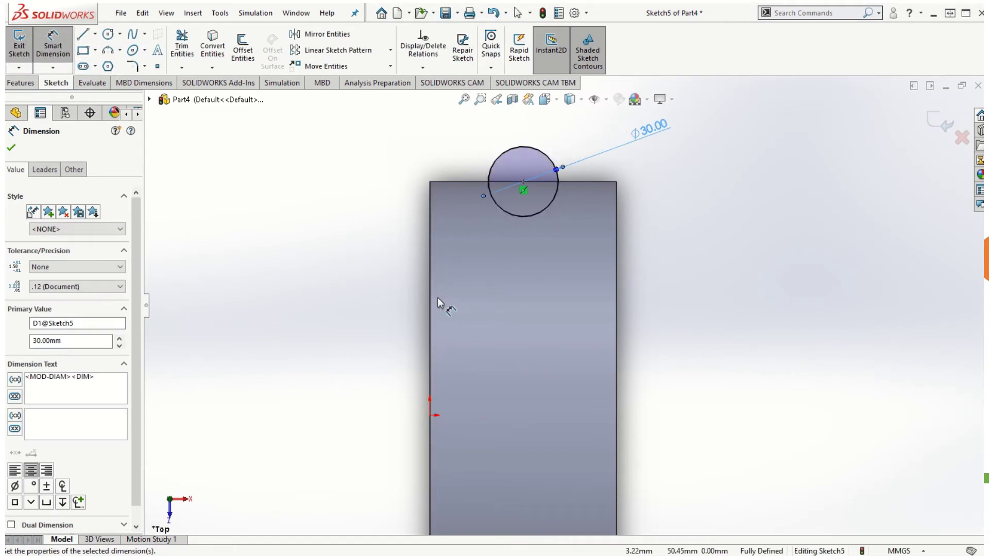
{"action": "left_click", "coordinate": [431, 309]}
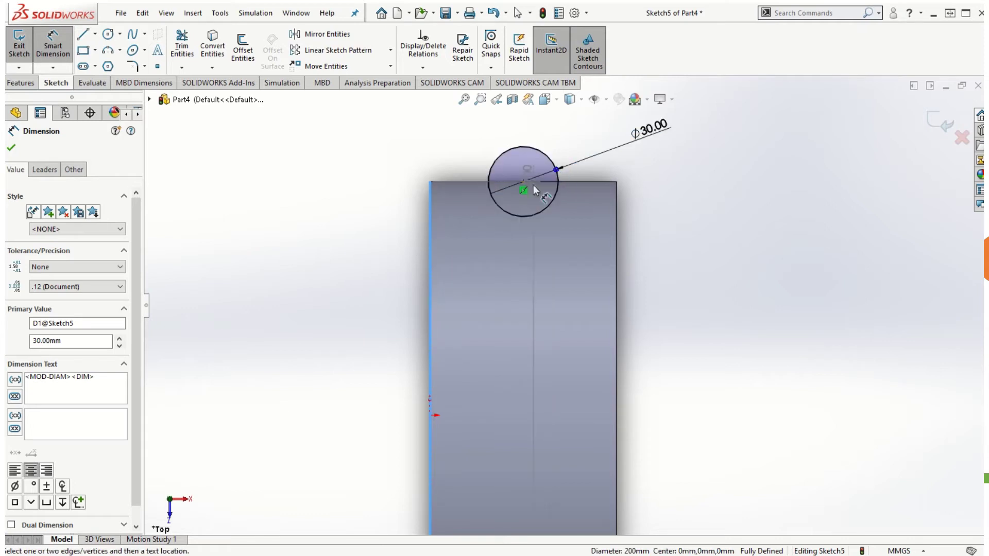
{"action": "left_click", "coordinate": [523, 183]}
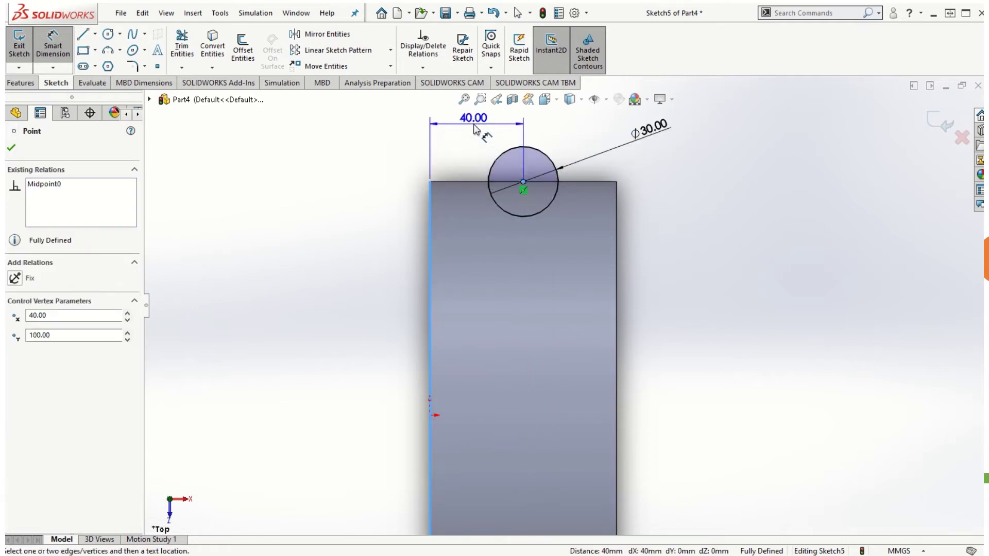
{"action": "left_click", "coordinate": [475, 128]}
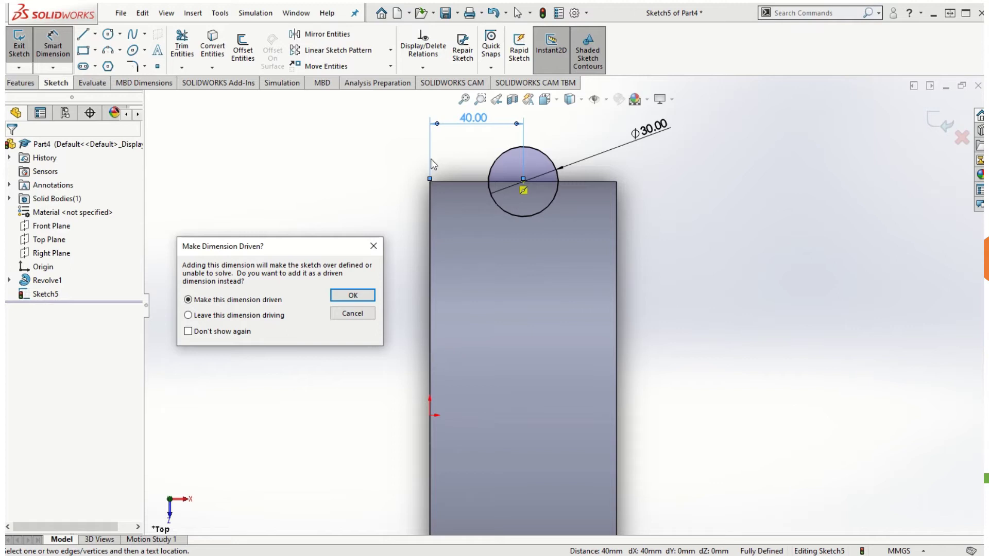
- Delete the redundant 40 mm dimension, leaving the Ø30 circle fully defined
{"action": "left_click", "coordinate": [349, 314]}
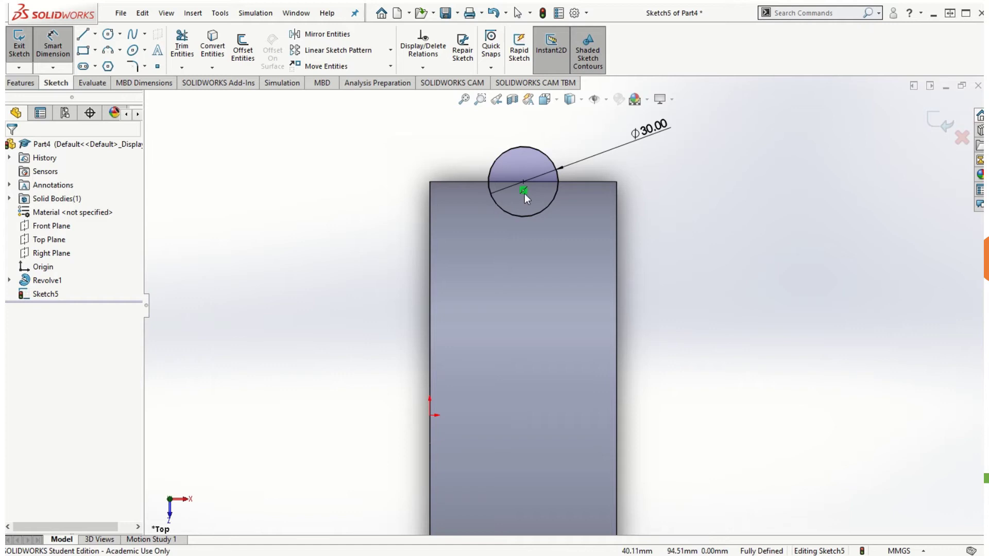
{"action": "scroll", "coordinate": [543, 164], "scroll_direction": "down", "scroll_amount": 3}
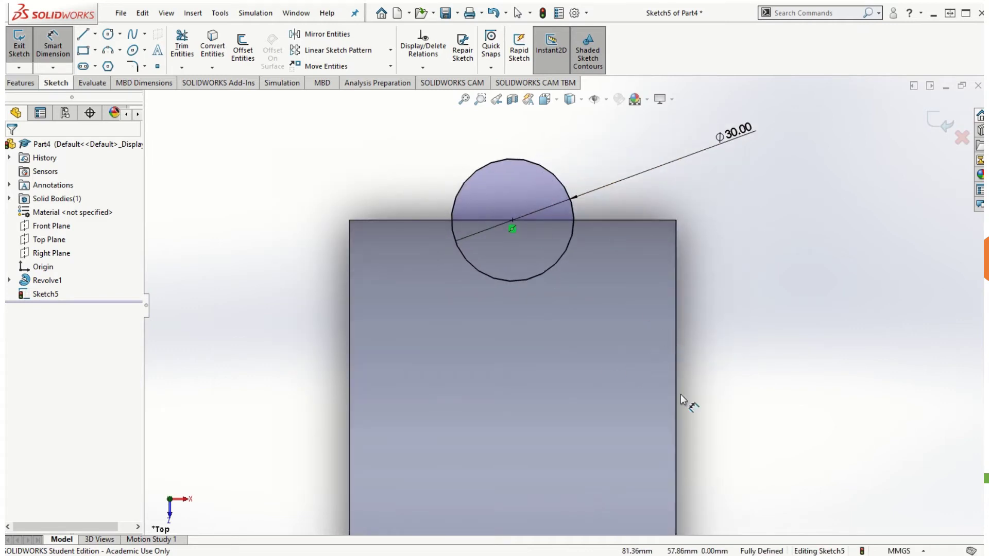
{"action": "scroll", "coordinate": [681, 394], "scroll_direction": "up", "scroll_amount": 5}
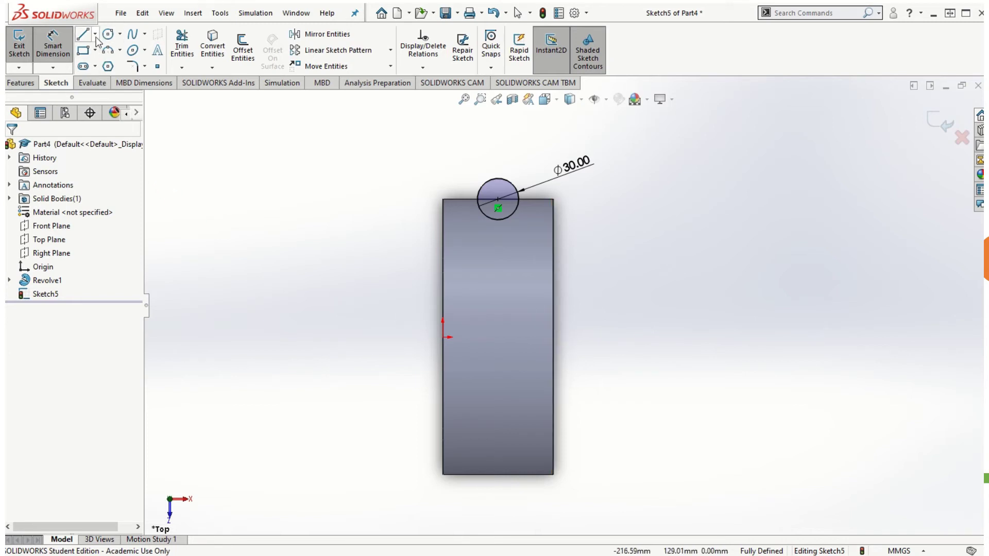
- Draw an 80 mm horizontal centerline across the wheel, from its left edge to its right
{"action": "left_click", "coordinate": [95, 34]}
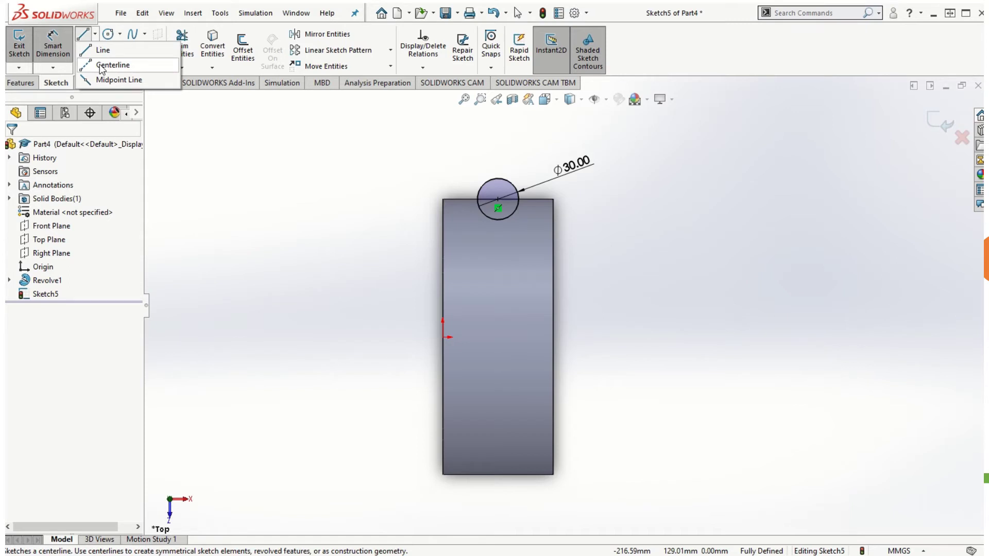
{"action": "left_click", "coordinate": [100, 66]}
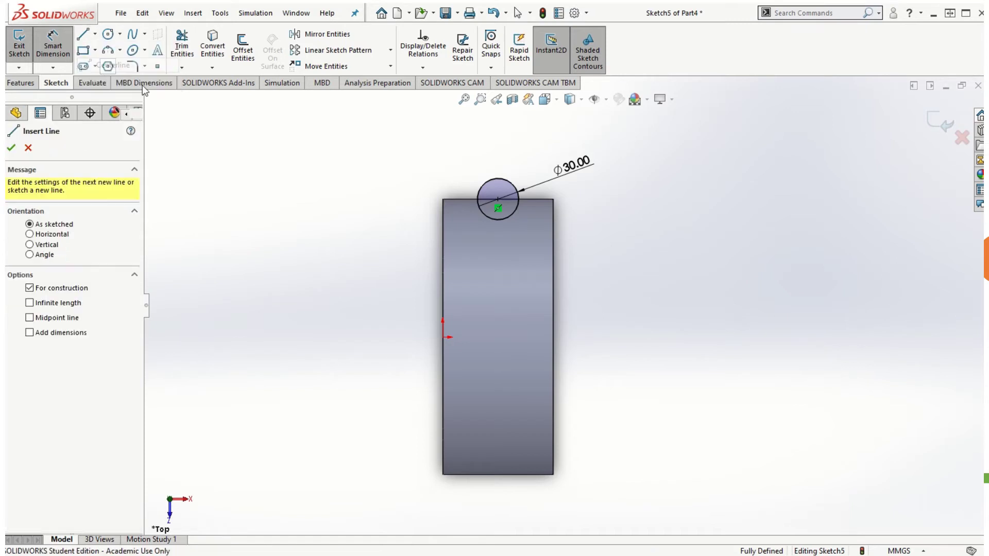
{"action": "left_click", "coordinate": [441, 337]}
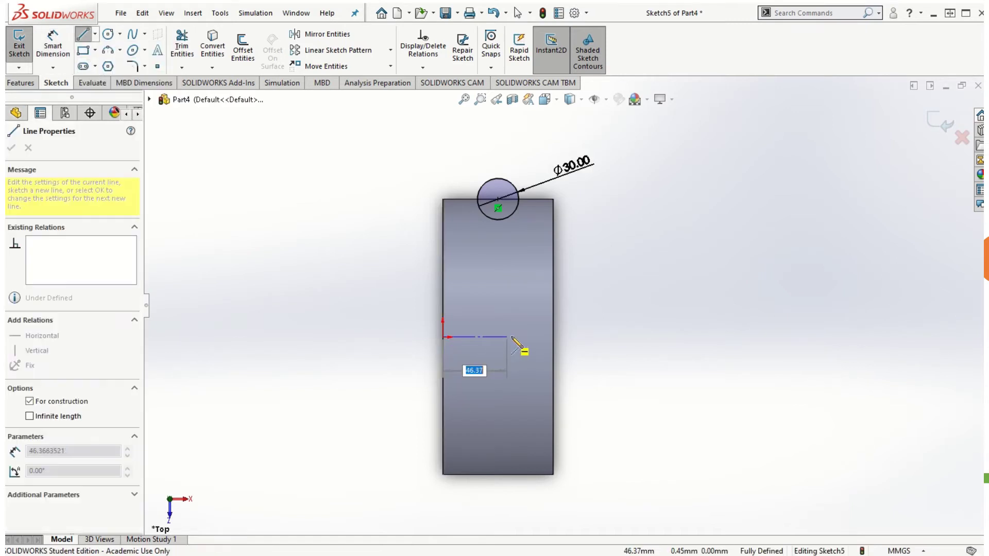
{"action": "left_click", "coordinate": [550, 337]}
{"action": "key", "text": "Escape"}
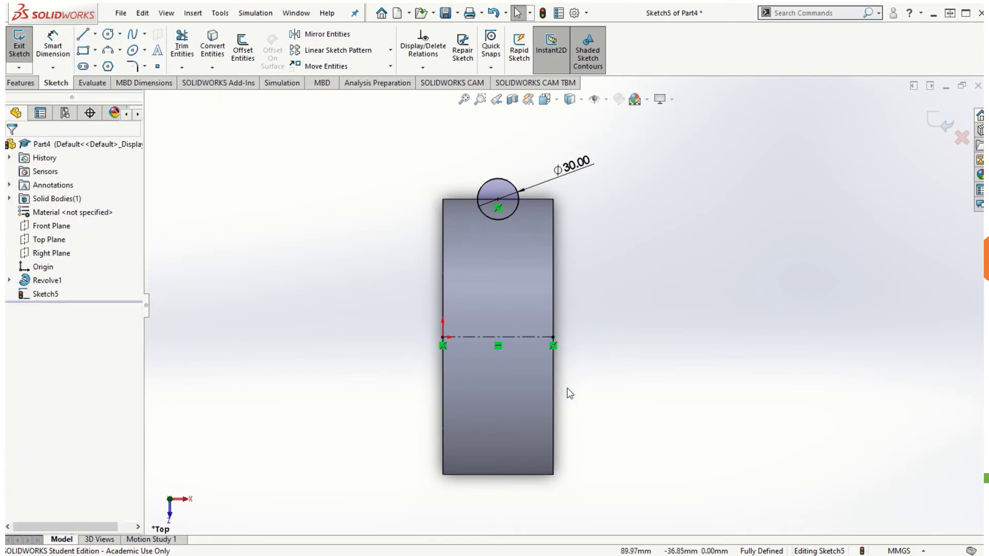
{"action": "scroll", "coordinate": [567, 388], "scroll_direction": "down", "scroll_amount": 2}
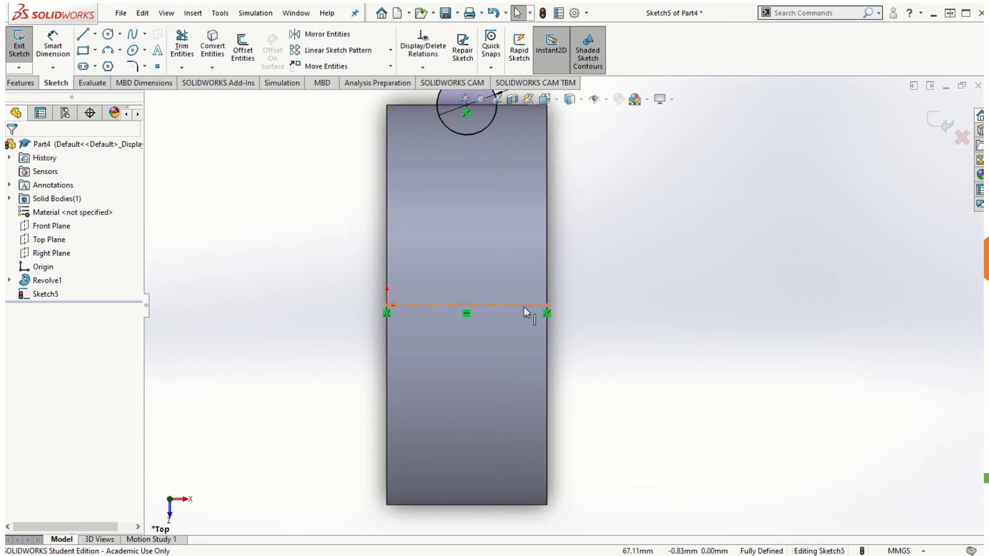
{"action": "scroll", "coordinate": [592, 311], "scroll_direction": "up", "scroll_amount": 3}
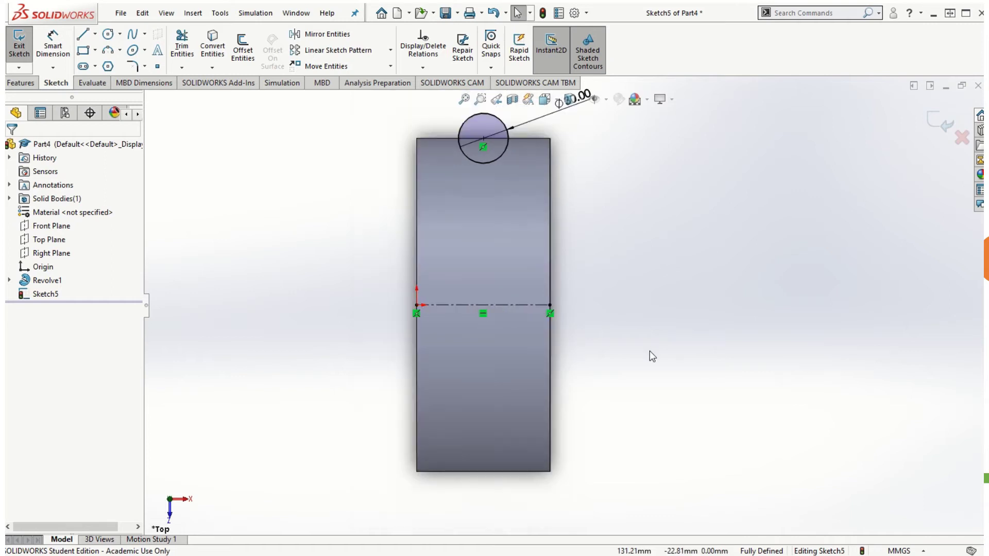
- Revolve-cut the Ø30 circle 360° about centerline Line3 to groove the rim
{"action": "left_click", "coordinate": [29, 85]}
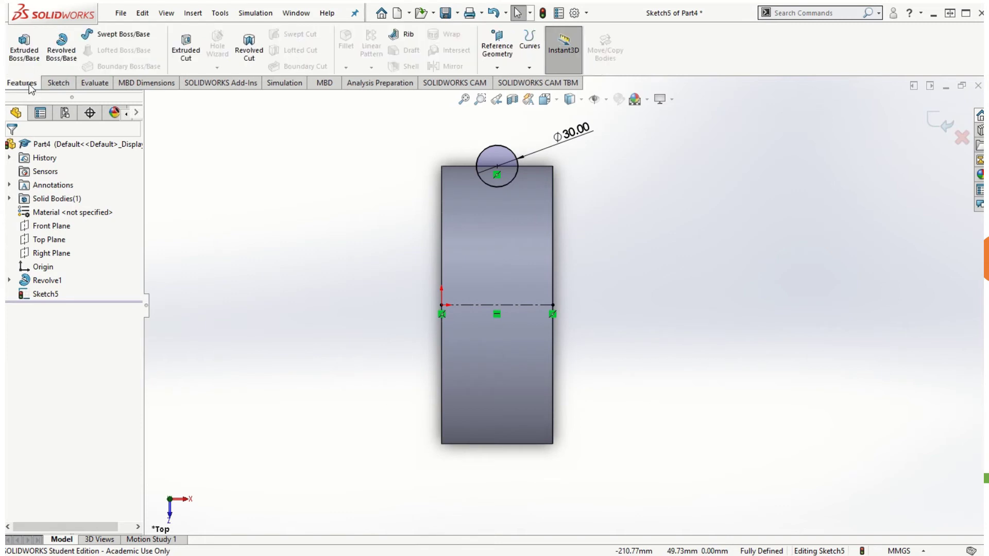
{"action": "left_click", "coordinate": [249, 52]}
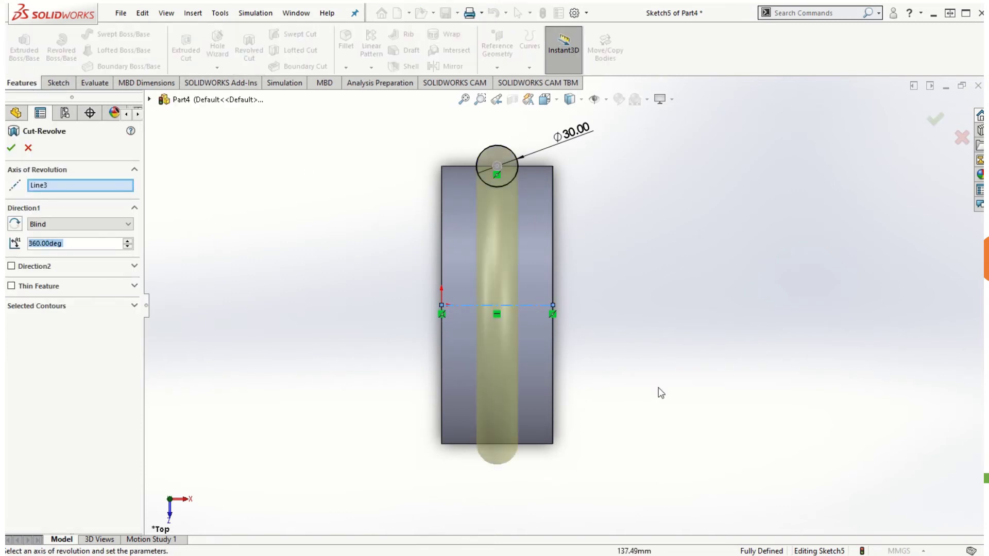
{"action": "mouse_move", "coordinate": [649, 369]}
{"action": "middle_mouse_down"}
{"action": "mouse_move", "coordinate": [629, 369]}
{"action": "mouse_move", "coordinate": [567, 409]}
{"action": "mouse_move", "coordinate": [615, 397]}
{"action": "mouse_move", "coordinate": [662, 364]}
{"action": "mouse_move", "coordinate": [653, 360]}
{"action": "middle_mouse_up"}
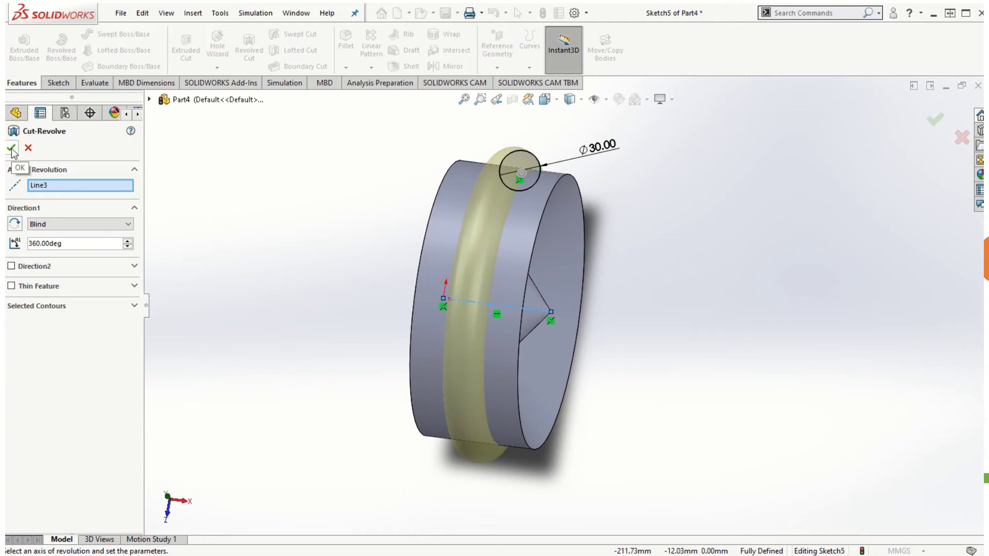
{"action": "left_click", "coordinate": [11, 149]}
{"action": "left_click", "coordinate": [657, 316]}
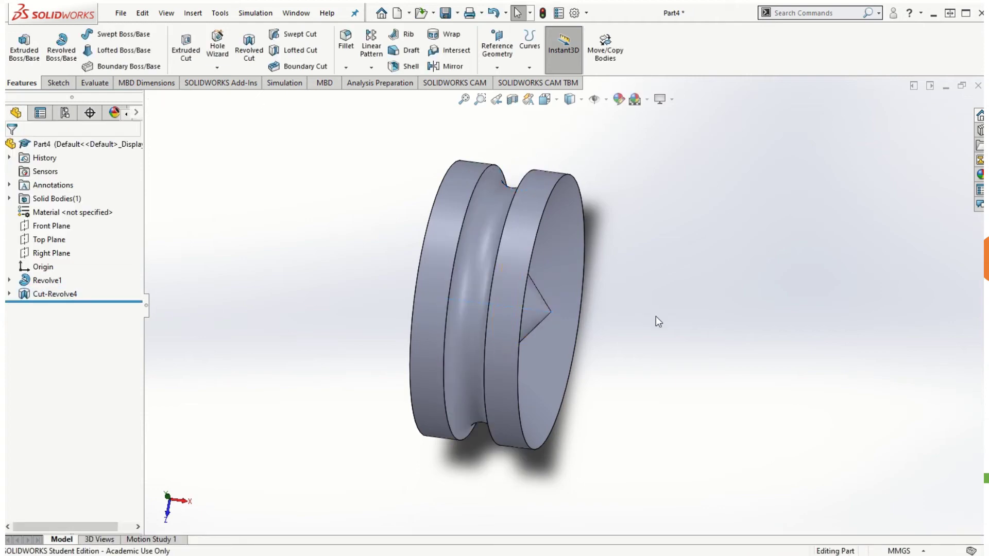
{"action": "scroll", "coordinate": [556, 308], "scroll_direction": "down", "scroll_amount": 3}
{"action": "middle_click_drag", "start_coordinate": [639, 342], "coordinate": [643, 351]}
{"action": "scroll", "coordinate": [643, 352], "scroll_direction": "up", "scroll_amount": 5}
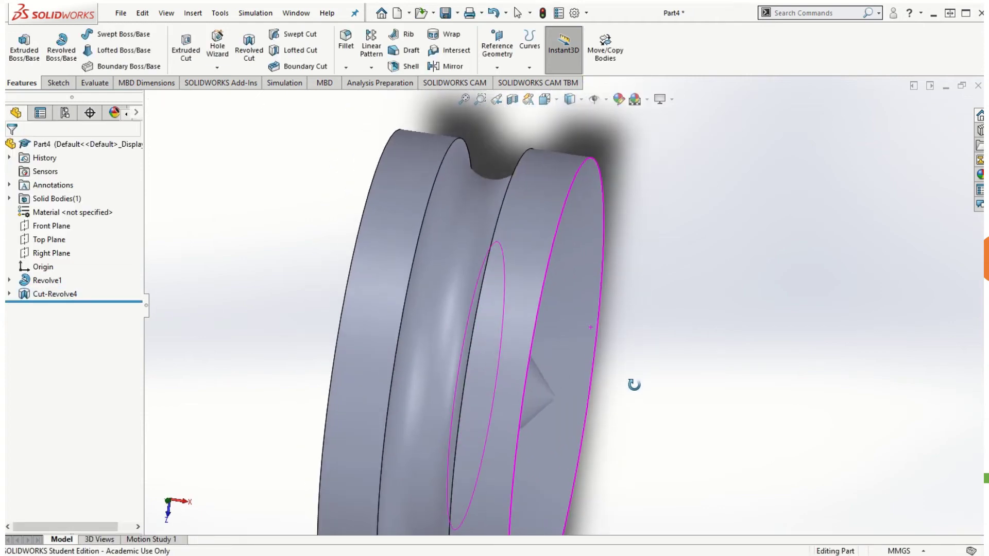
{"action": "middle_click_drag", "start_coordinate": [633, 387], "coordinate": [551, 356]}
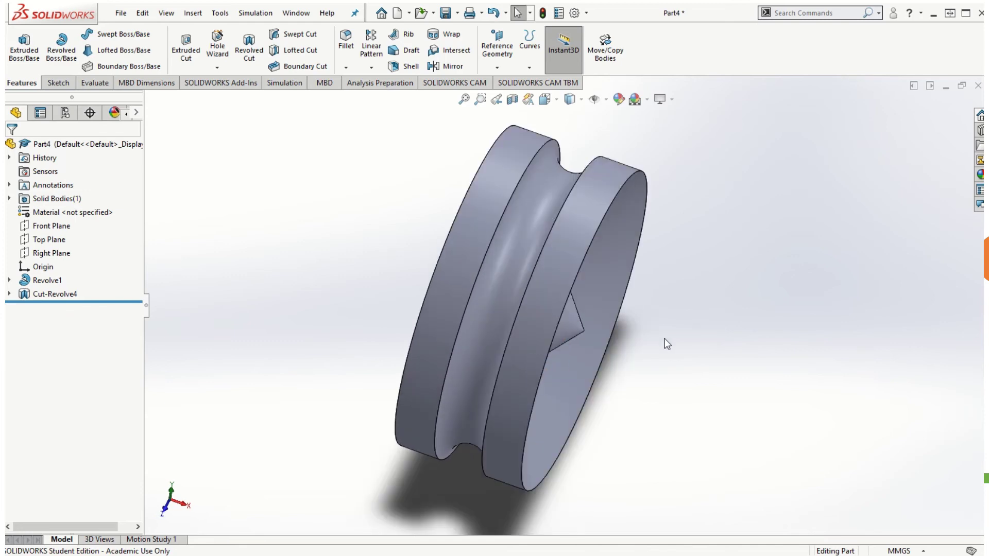
{"action": "mouse_move", "coordinate": [663, 342]}
{"action": "middle_mouse_down"}
{"action": "mouse_move", "coordinate": [697, 168]}
{"action": "mouse_move", "coordinate": [681, 181]}
{"action": "middle_mouse_up"}
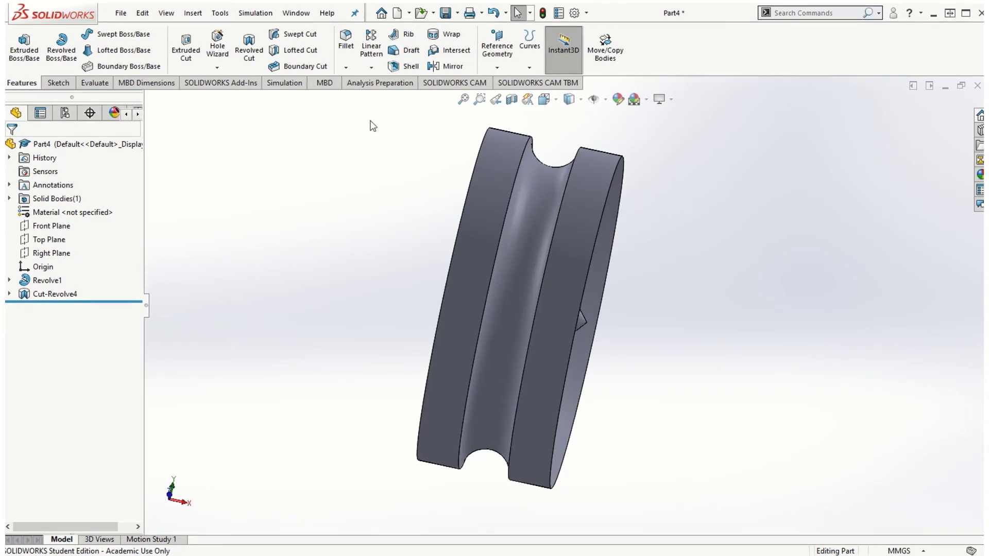
- Switch to the open Part2 document through the Window menu
{"action": "left_click", "coordinate": [298, 13]}
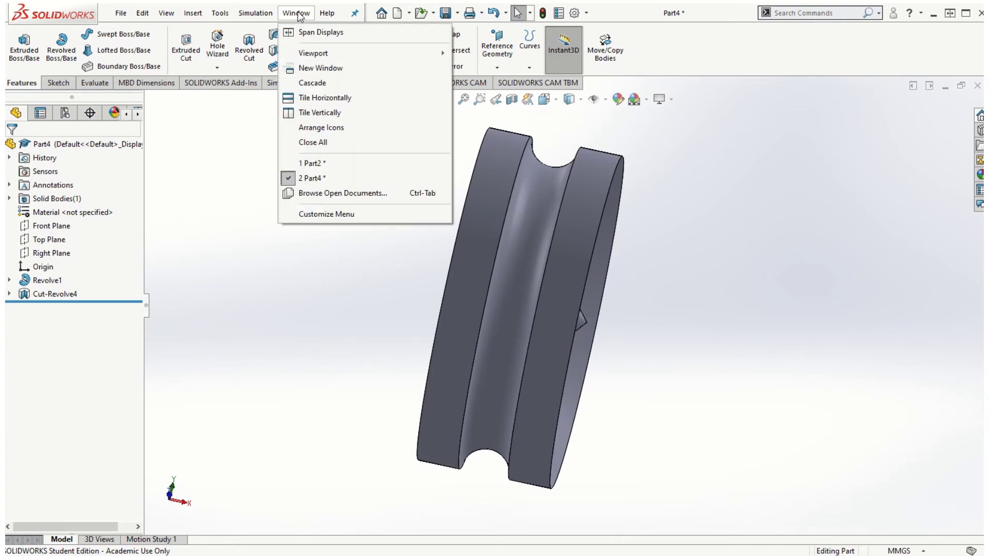
{"action": "left_click", "coordinate": [331, 163]}
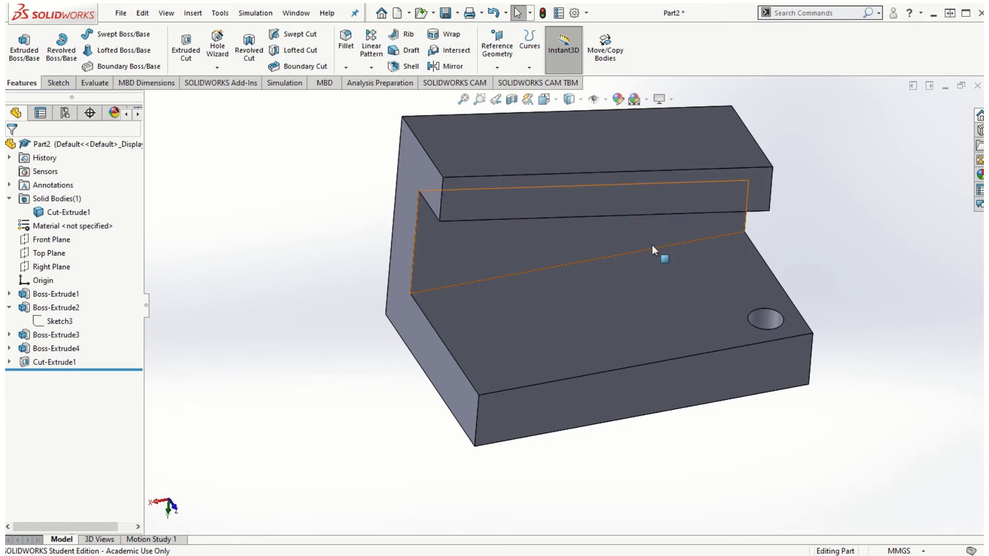
{"action": "scroll", "coordinate": [652, 247], "scroll_direction": "down", "scroll_amount": 2}
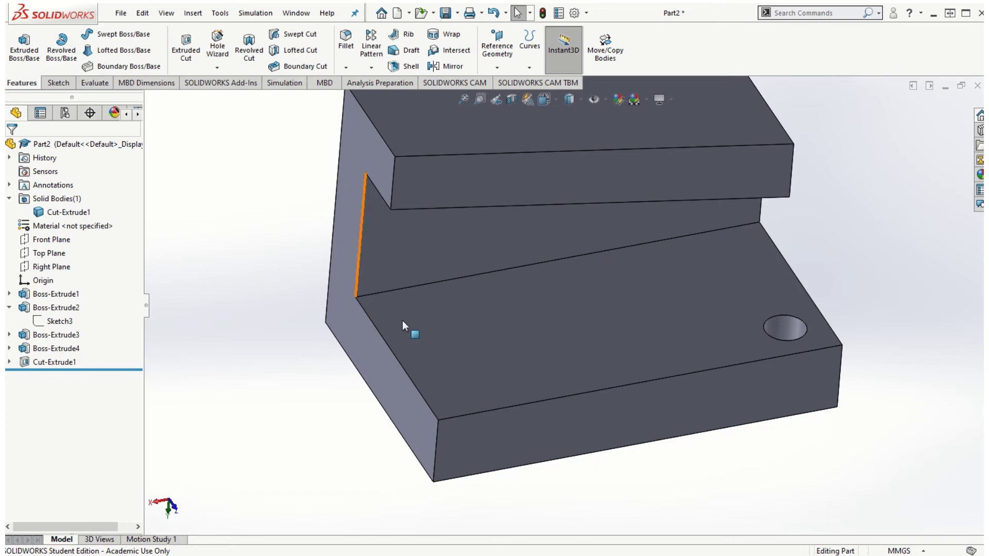
- Start a sketch on the lower step's top face and convert that face's edges into it
{"action": "left_click", "coordinate": [496, 363]}
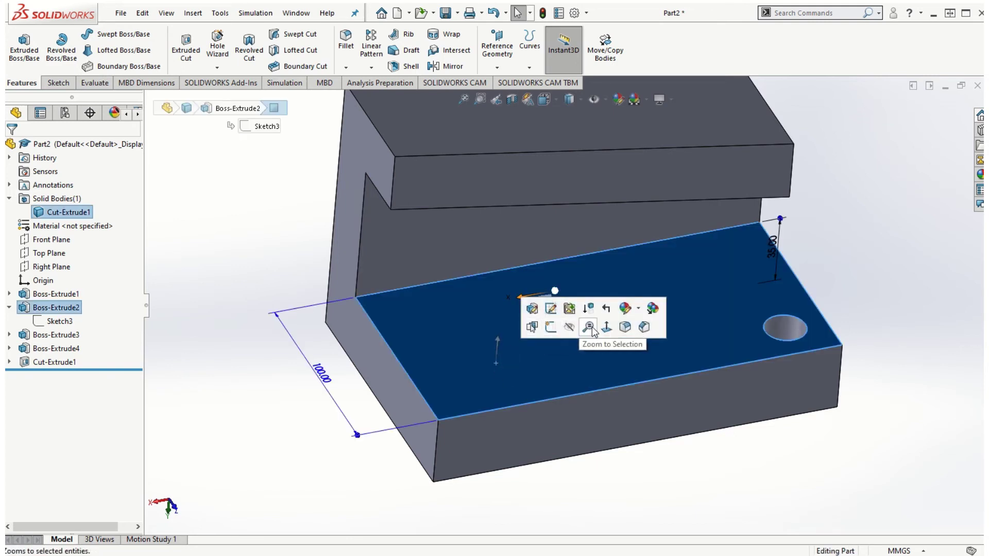
{"action": "left_click", "coordinate": [554, 331]}
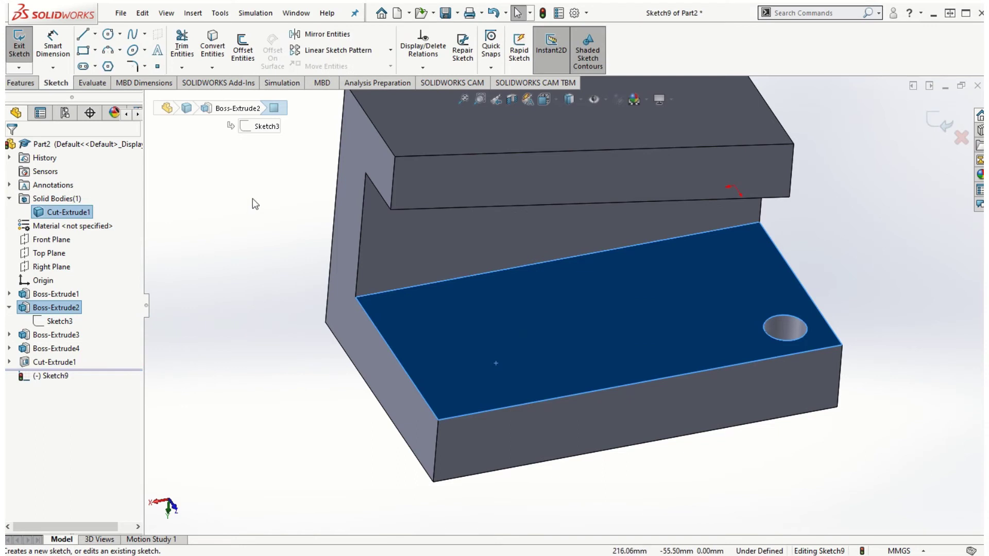
{"action": "left_click", "coordinate": [216, 53]}
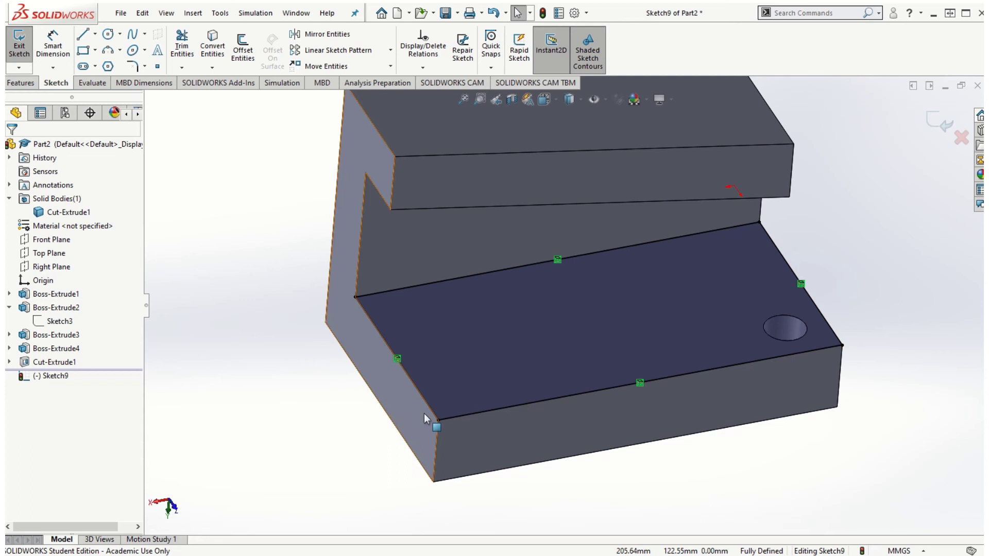
{"action": "scroll", "coordinate": [634, 371], "scroll_direction": "down", "scroll_amount": 5}
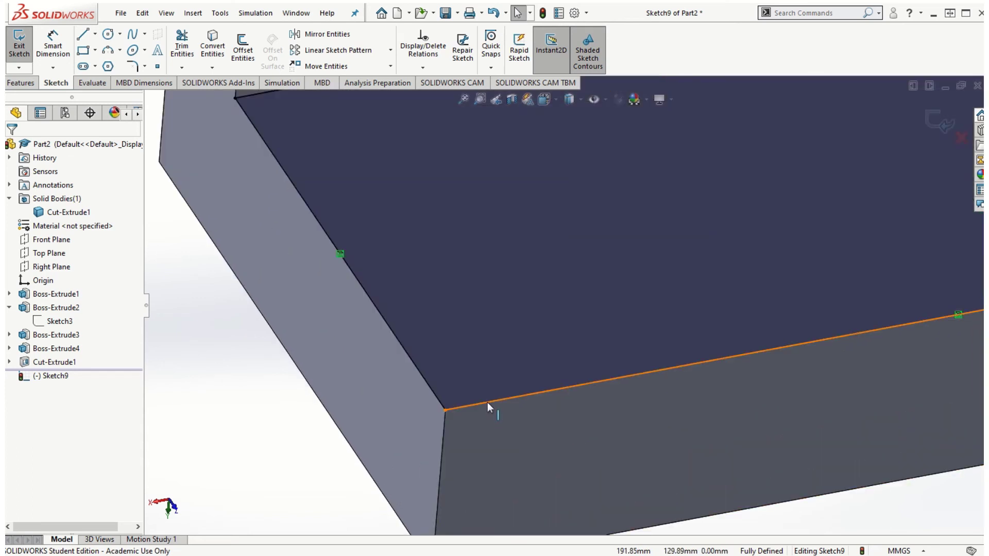
{"action": "scroll", "coordinate": [443, 376], "scroll_direction": "up", "scroll_amount": 5}
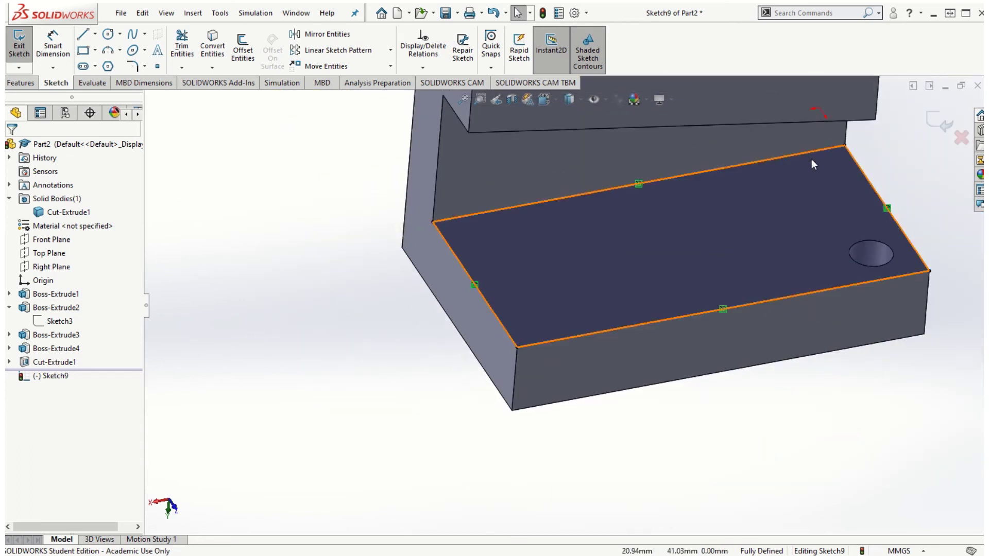
{"action": "scroll", "coordinate": [811, 161], "scroll_direction": "down", "scroll_amount": 3}
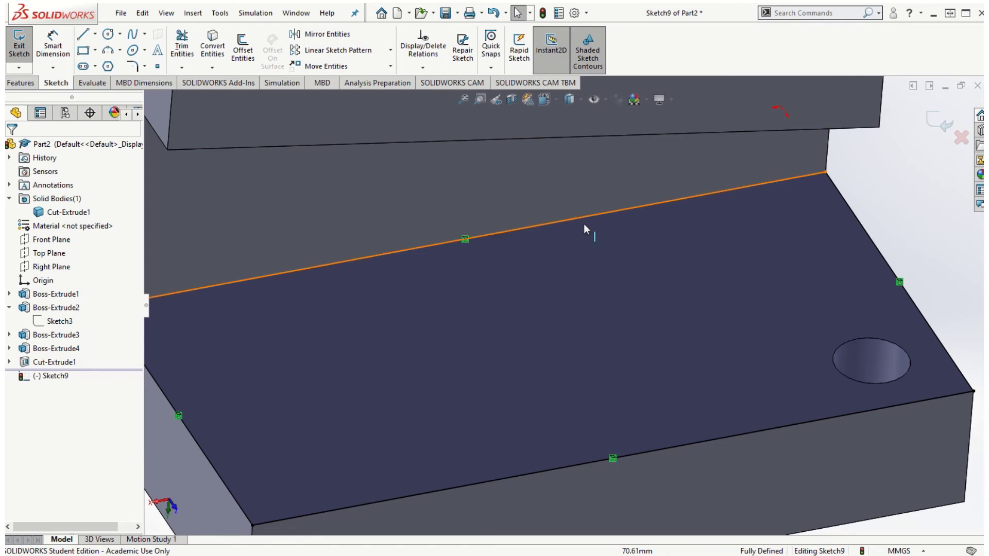
{"action": "scroll", "coordinate": [520, 428], "scroll_direction": "up", "scroll_amount": 4}
{"action": "scroll", "coordinate": [486, 403], "scroll_direction": "down", "scroll_amount": 2}
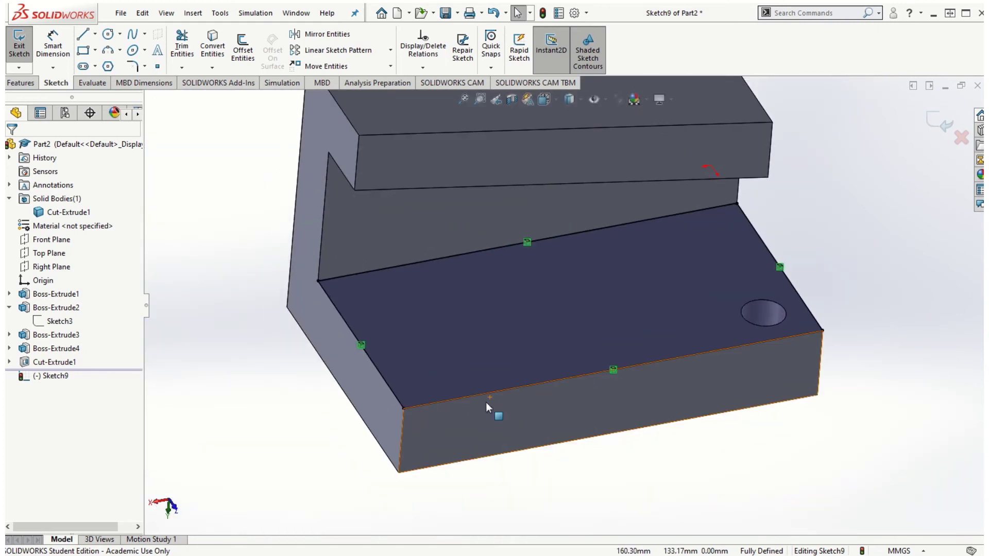
{"action": "scroll", "coordinate": [653, 281], "scroll_direction": "up", "scroll_amount": 2}
{"action": "scroll", "coordinate": [660, 201], "scroll_direction": "down", "scroll_amount": 1}
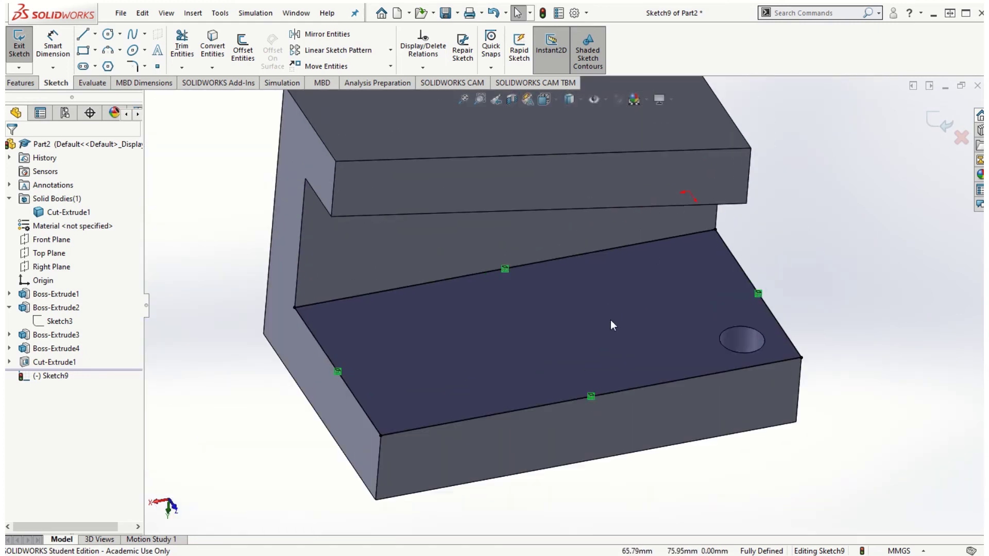
- Draw a centerpoint arc centred on the face's front-left corner, from the front edge to the left edge
{"action": "left_click", "coordinate": [121, 52]}
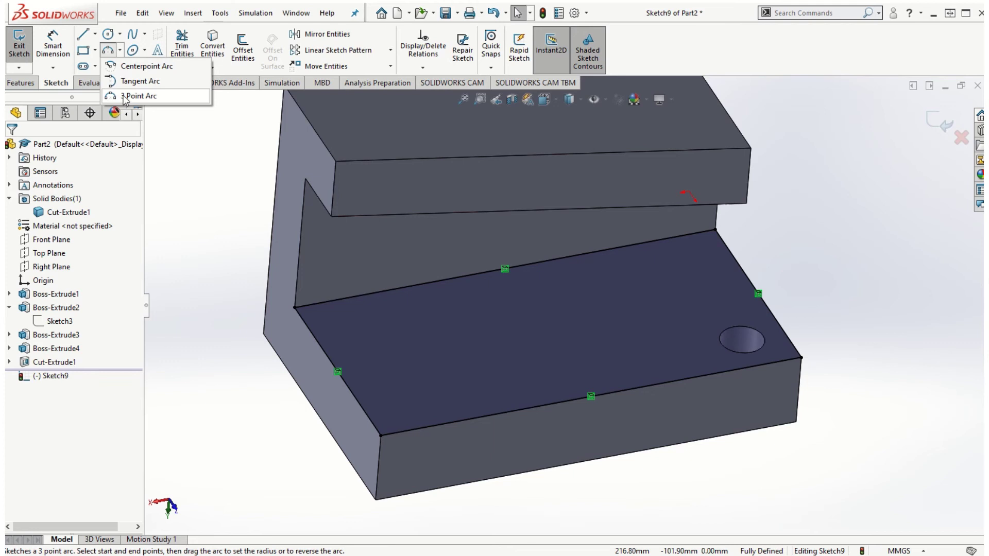
{"action": "left_click", "coordinate": [135, 67]}
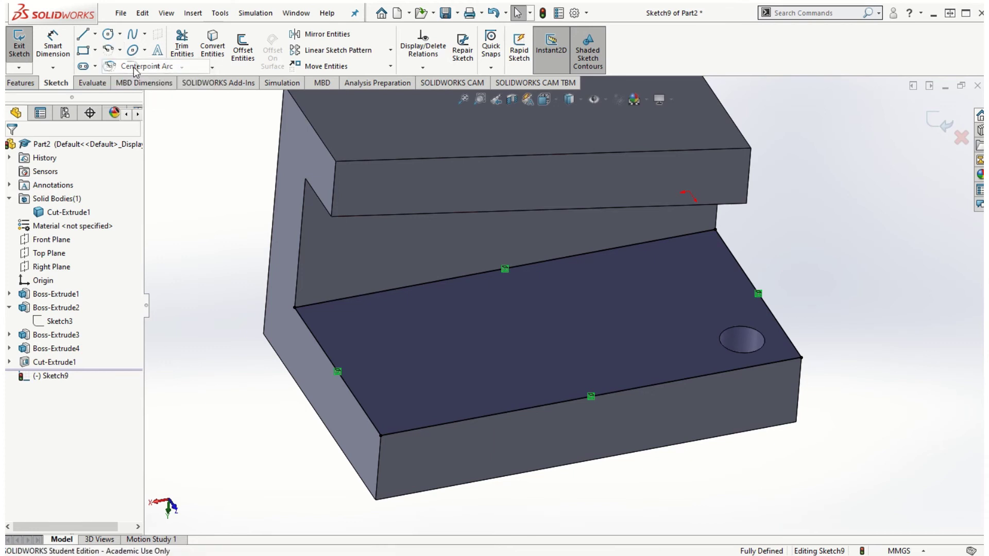
{"action": "left_click", "coordinate": [382, 436]}
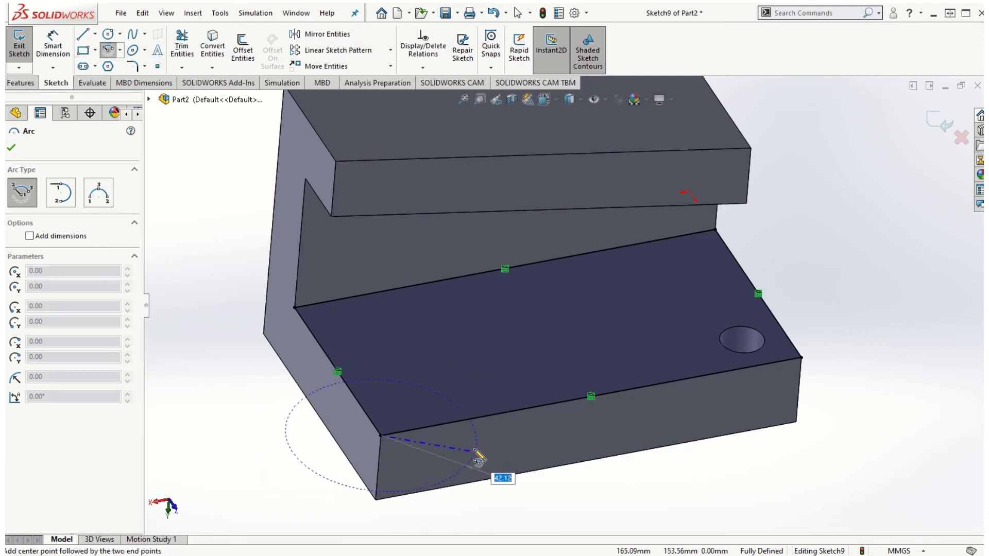
{"action": "left_click", "coordinate": [484, 421]}
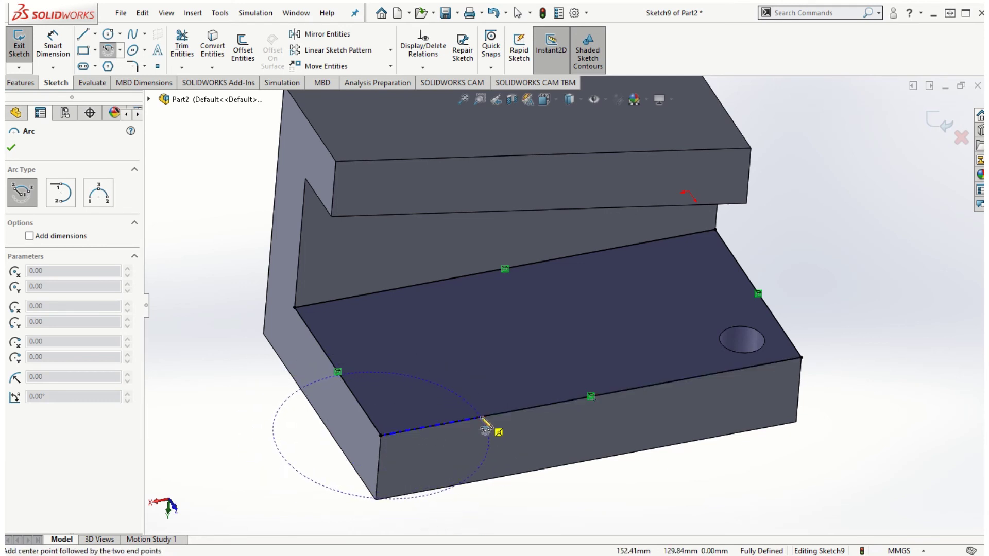
{"action": "left_click", "coordinate": [484, 422]}
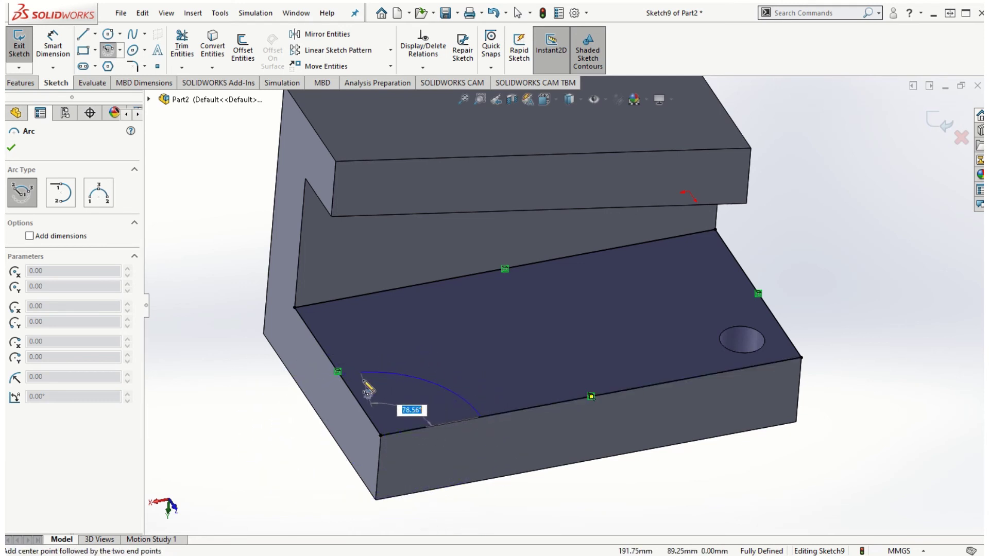
{"action": "left_click", "coordinate": [341, 375]}
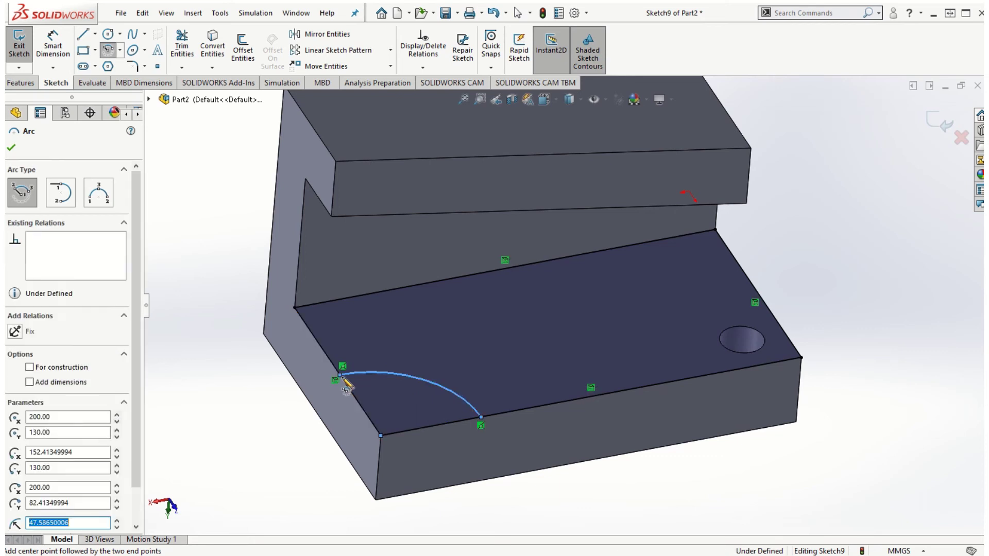
{"action": "scroll", "coordinate": [419, 491], "scroll_direction": "down", "scroll_amount": 2}
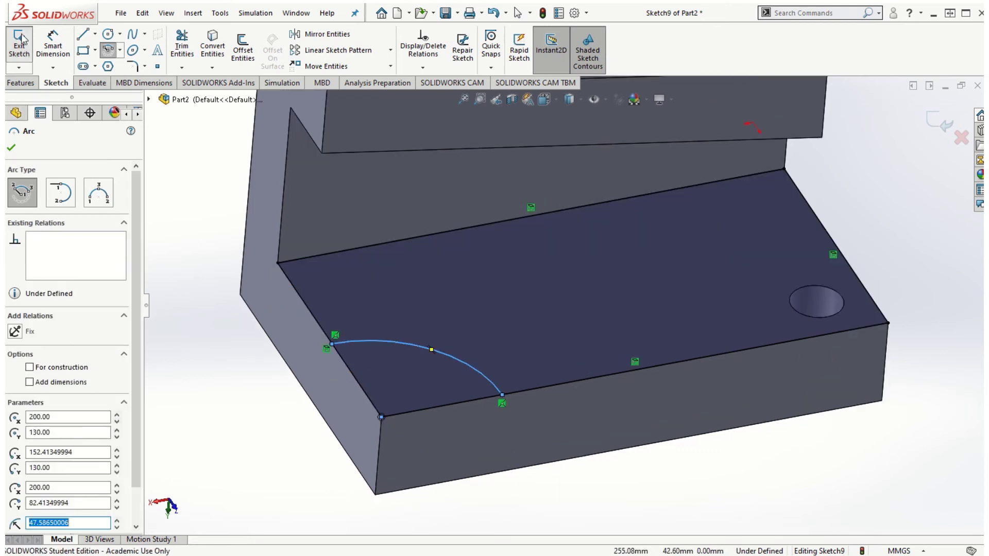
{"action": "left_click", "coordinate": [53, 45]}
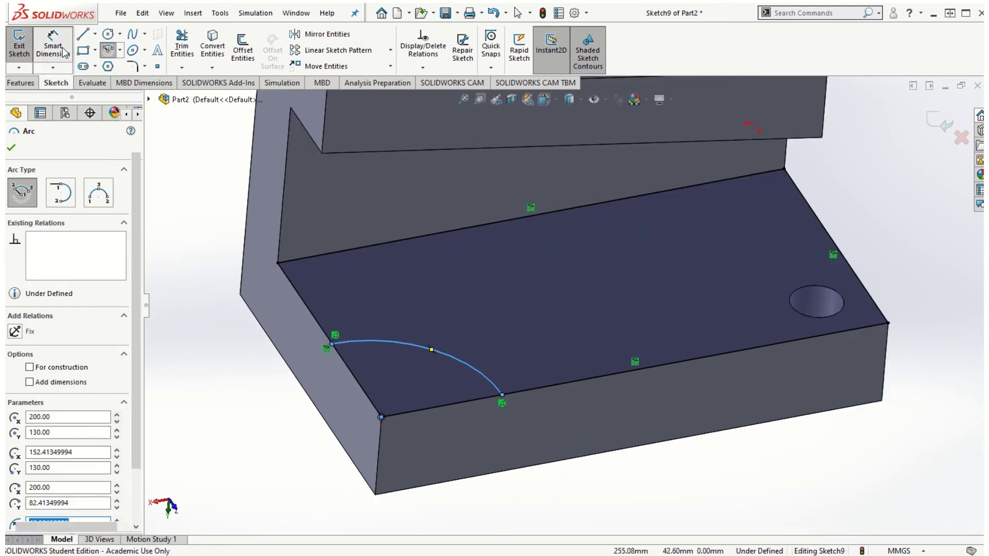
- Add a radius dimension to the corner arc with Smart Dimension
{"action": "left_click", "coordinate": [378, 341]}
{"action": "left_click", "coordinate": [481, 276]}
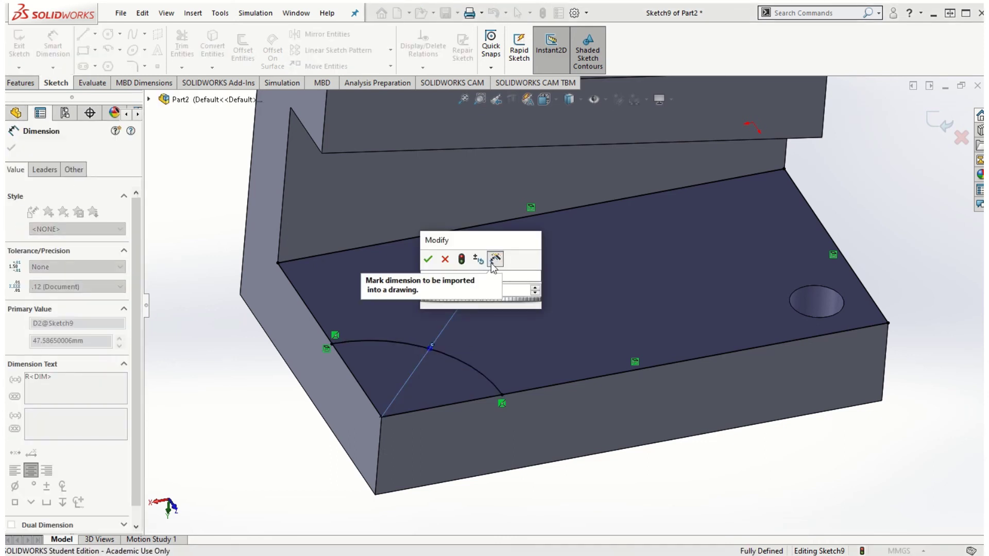
{"action": "type", "text": "45"}
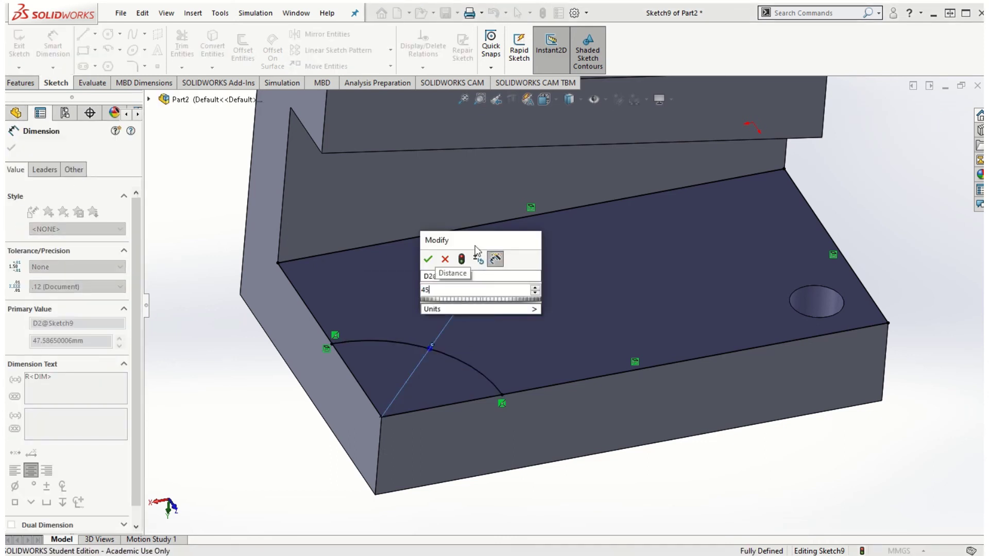
{"action": "type", "text": "25"}
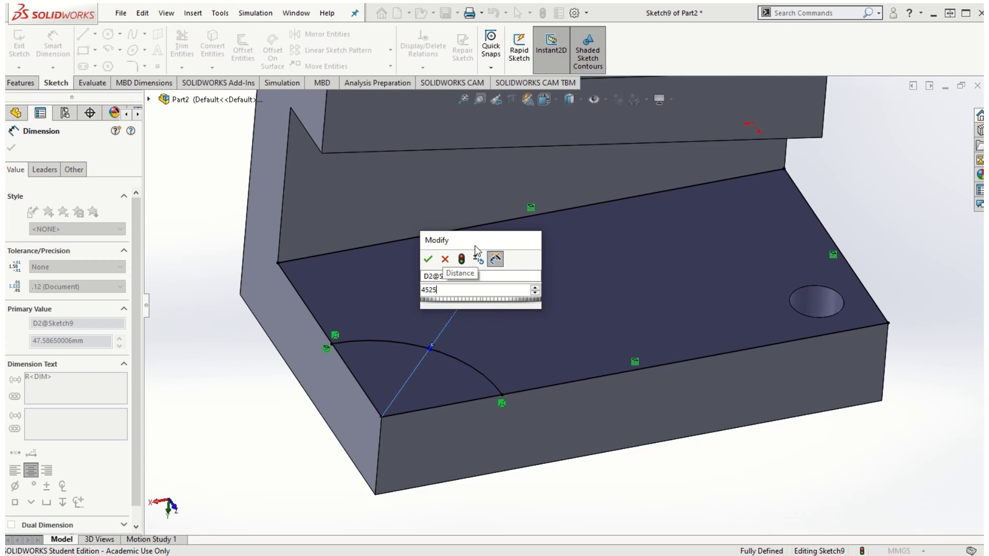
{"action": "key", "text": "Return"}
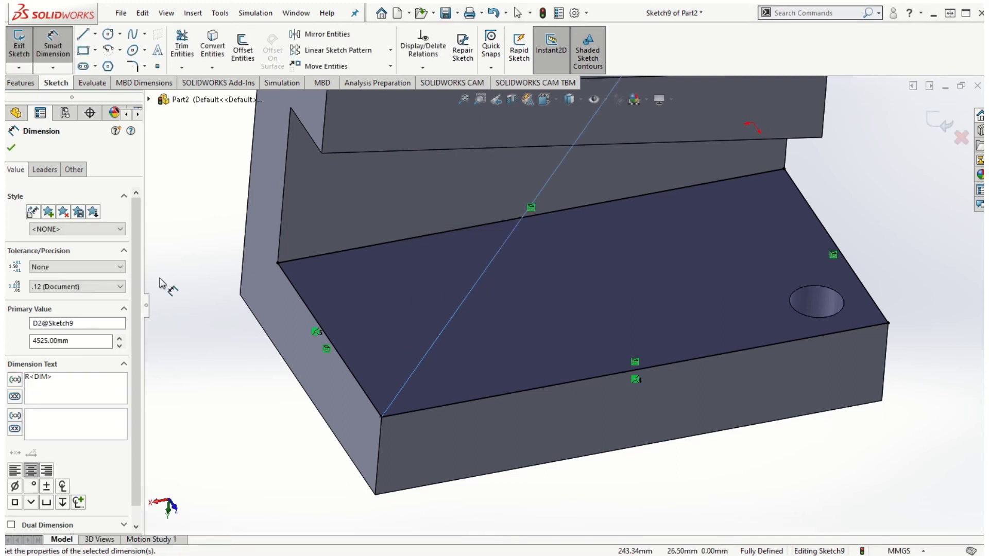
{"action": "scroll", "coordinate": [702, 319], "scroll_direction": "up", "scroll_amount": 5}
{"action": "scroll", "coordinate": [706, 309], "scroll_direction": "up", "scroll_amount": 6}
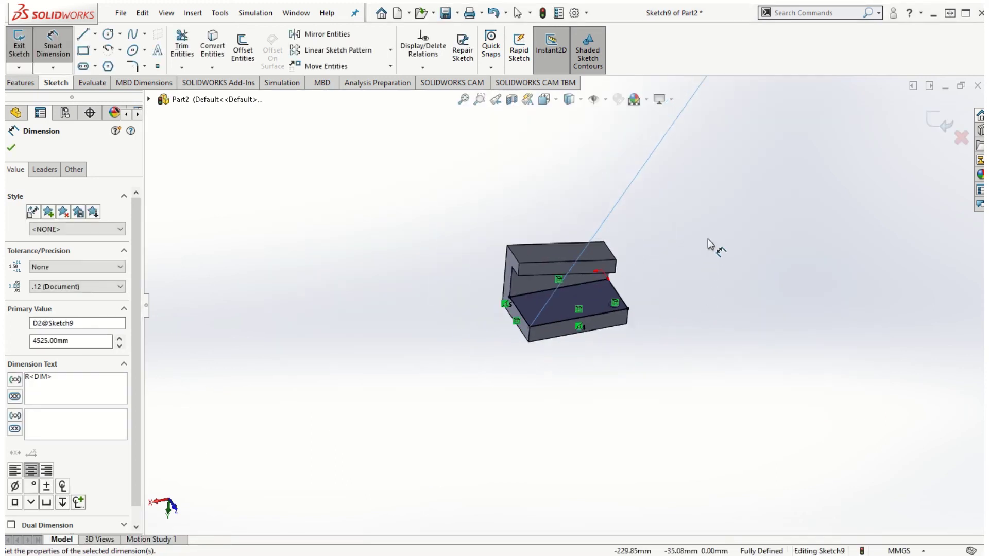
{"action": "scroll", "coordinate": [710, 199], "scroll_direction": "down", "scroll_amount": 2}
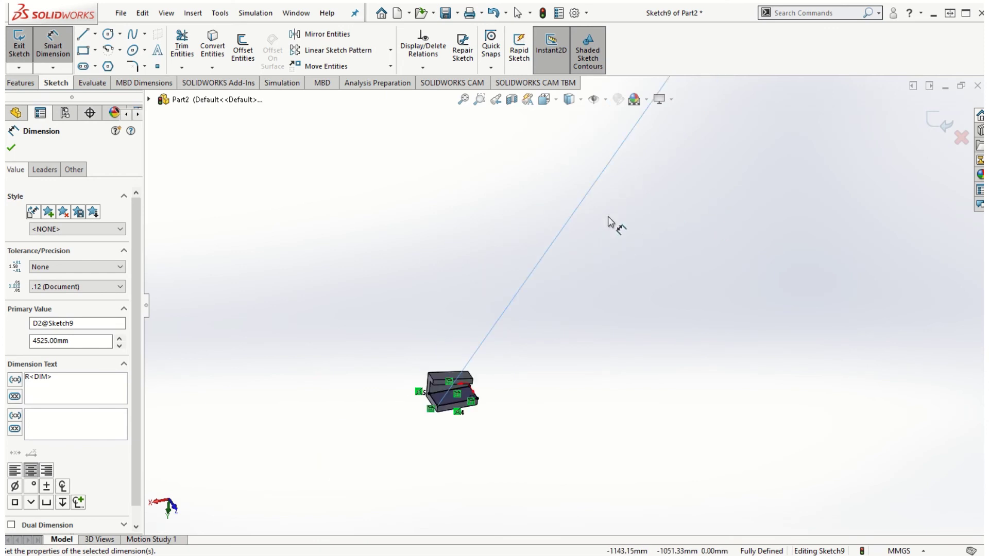
{"action": "key", "text": "Escape"}
{"action": "key", "text": "f"}
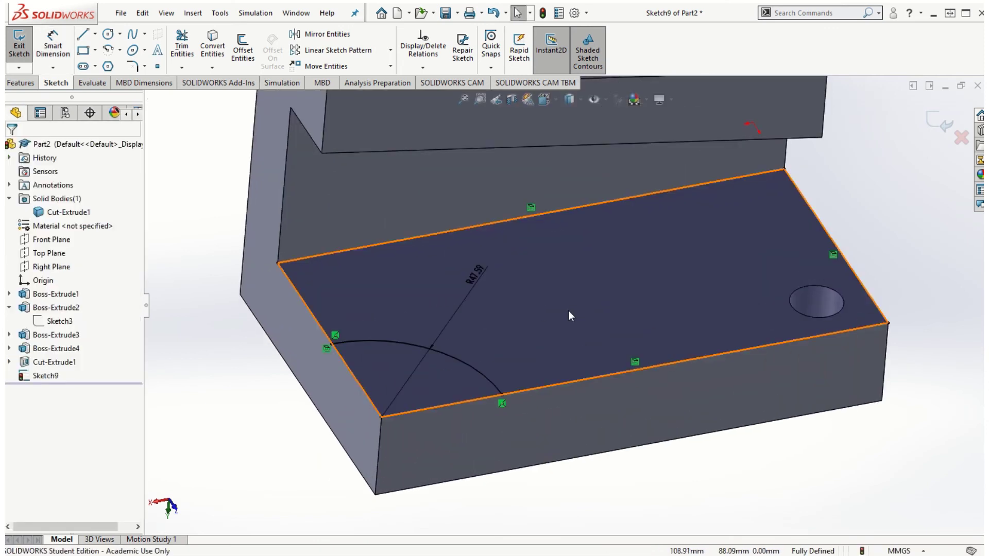
- Change the arc's radius dimension to 25 mm
{"action": "left_click", "coordinate": [474, 278]}
{"action": "left_click", "coordinate": [475, 277]}
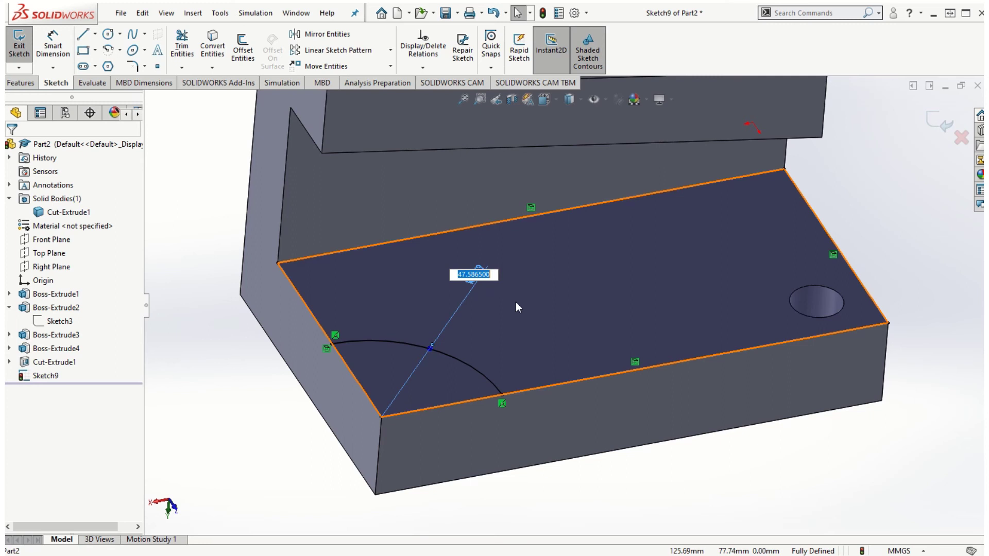
{"action": "type", "text": "25."}
{"action": "left_click", "coordinate": [239, 431]}
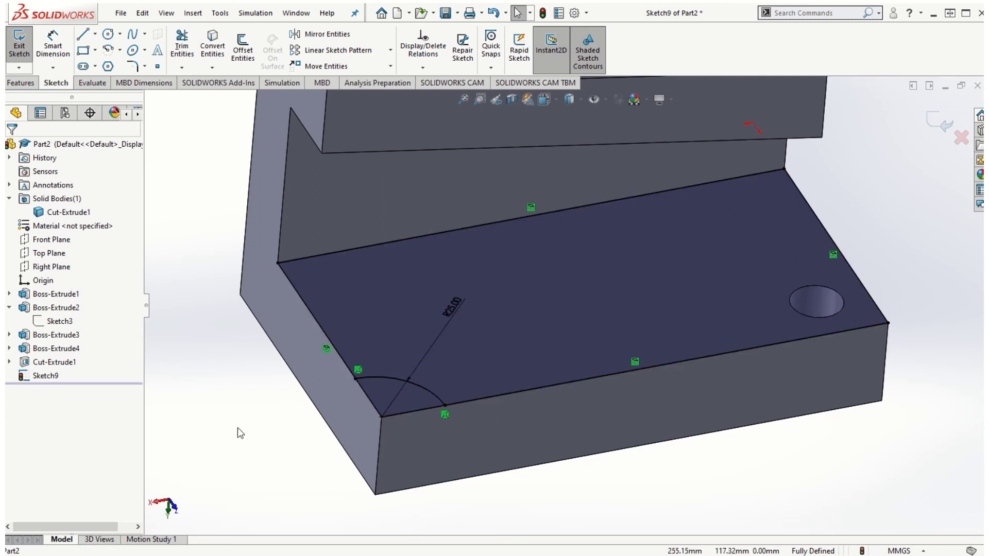
{"action": "scroll", "coordinate": [384, 362], "scroll_direction": "down", "scroll_amount": 3}
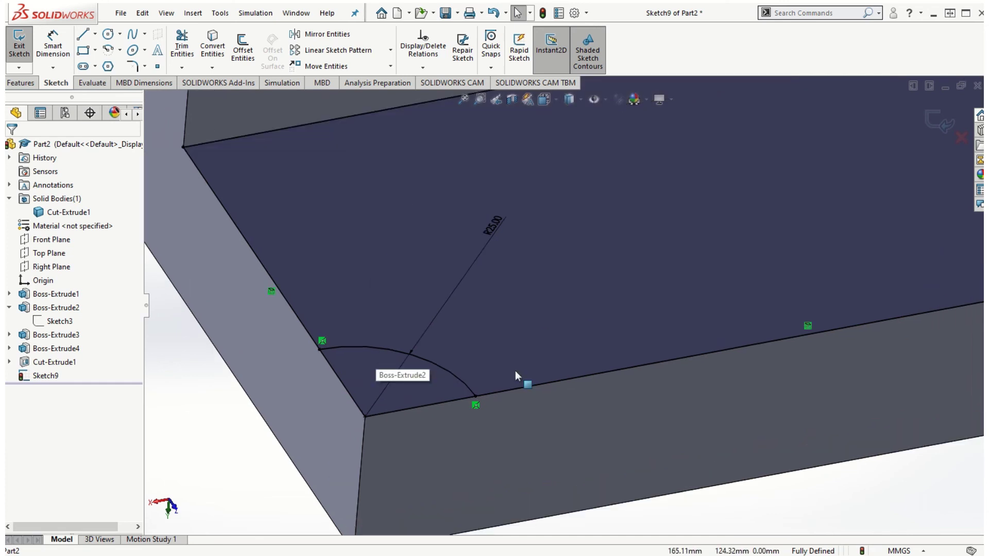
{"action": "scroll", "coordinate": [515, 371], "scroll_direction": "up", "scroll_amount": 3}
{"action": "scroll", "coordinate": [834, 183], "scroll_direction": "down", "scroll_amount": 2}
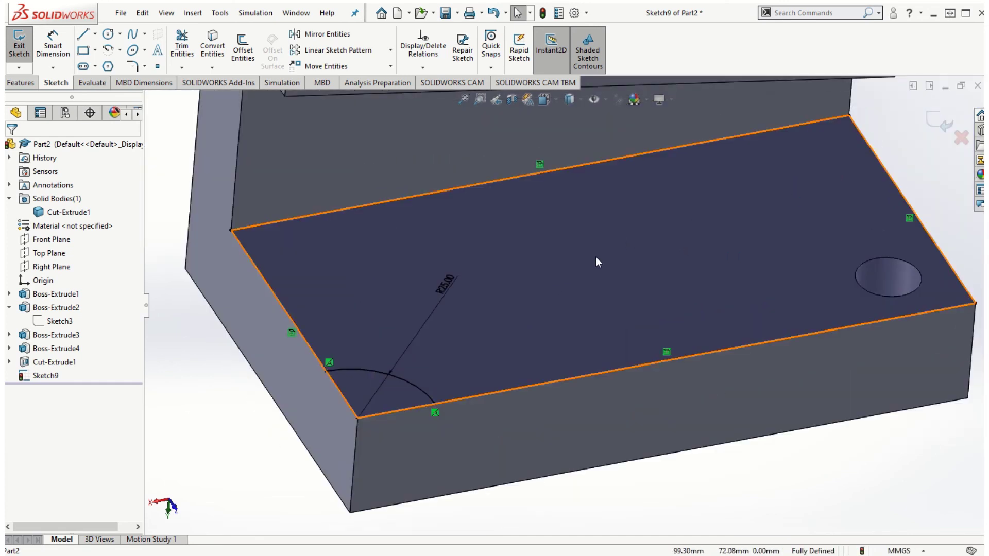
- Trim the back, right, front and left edge lines outside the arc, leaving a closed quarter circle
{"action": "left_click", "coordinate": [182, 45]}
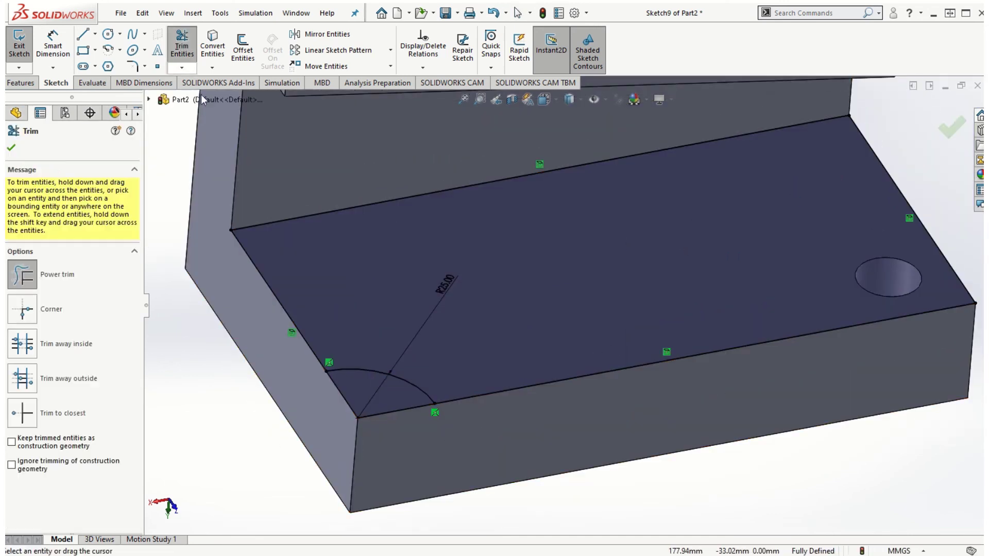
{"action": "left_click_drag", "start_coordinate": [403, 140], "coordinate": [514, 219]}
{"action": "left_click_drag", "start_coordinate": [860, 199], "coordinate": [918, 161]}
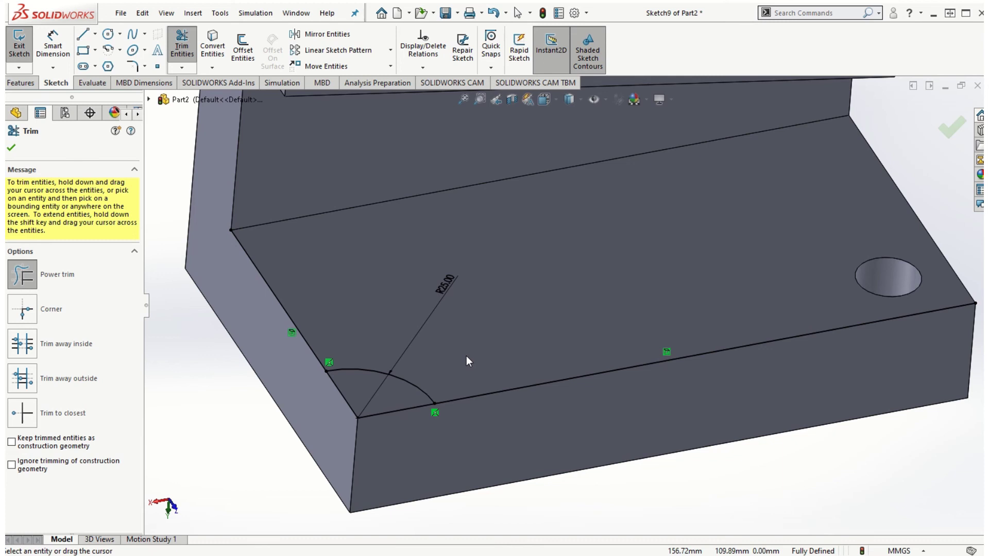
{"action": "left_click_drag", "start_coordinate": [465, 356], "coordinate": [487, 438]}
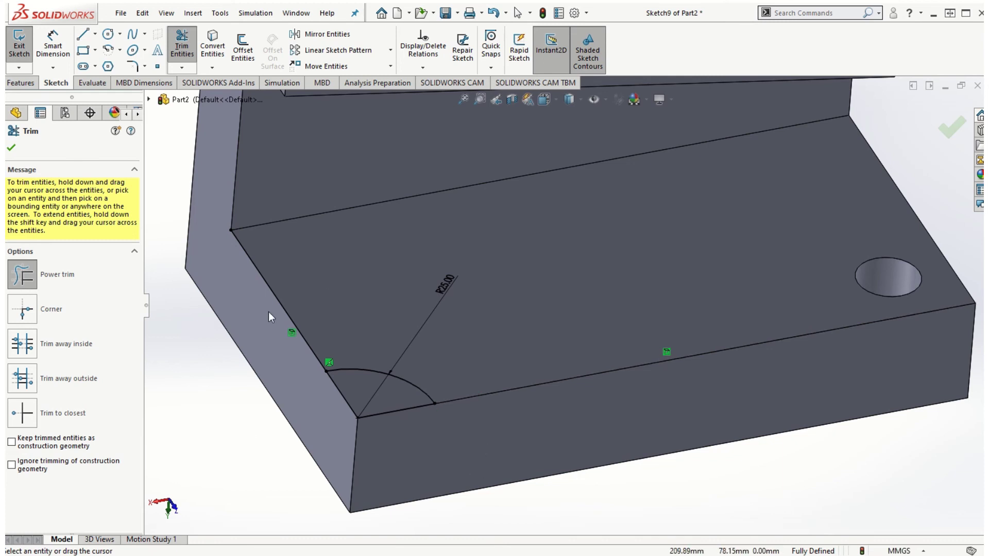
{"action": "left_click_drag", "start_coordinate": [331, 267], "coordinate": [248, 348]}
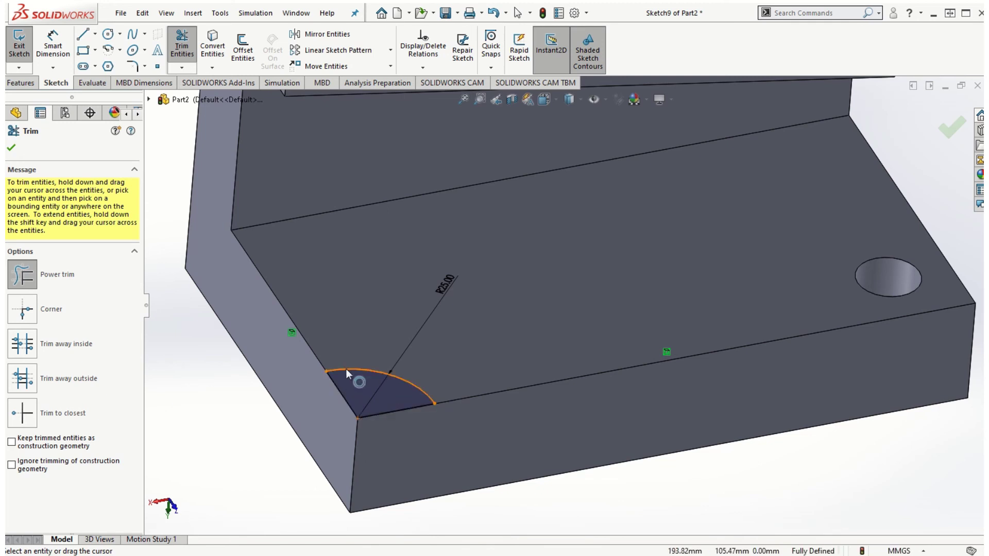
{"action": "left_click", "coordinate": [11, 148]}
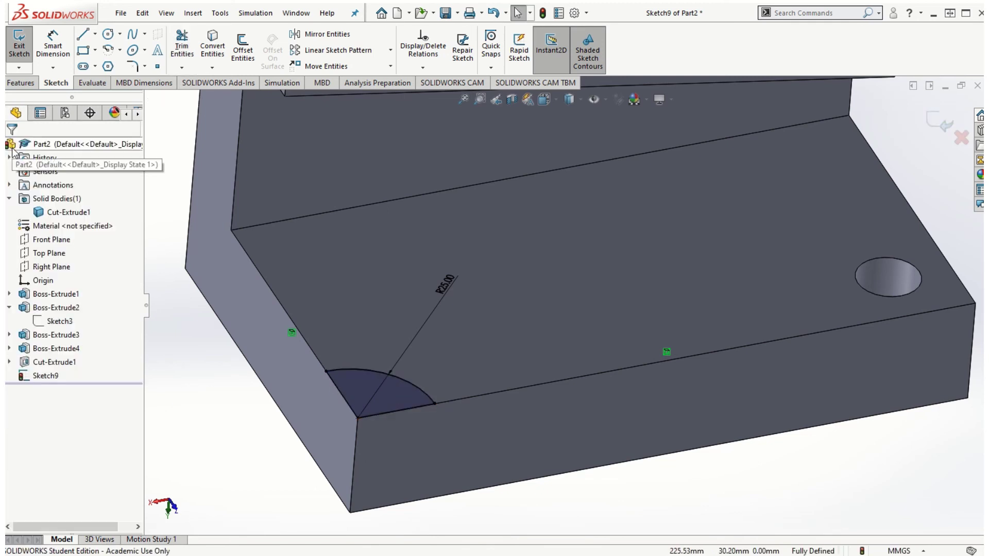
- Revolve-cut the sketch Blind 360° about its straight edge Line14, creating the corner pocket
{"action": "left_click", "coordinate": [21, 83]}
{"action": "left_click", "coordinate": [249, 52]}
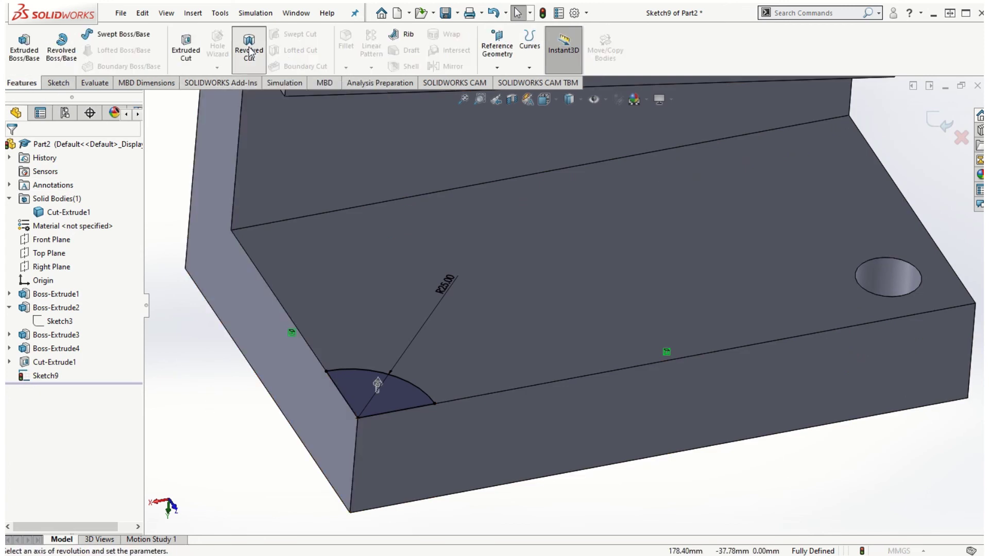
{"action": "left_click", "coordinate": [341, 396]}
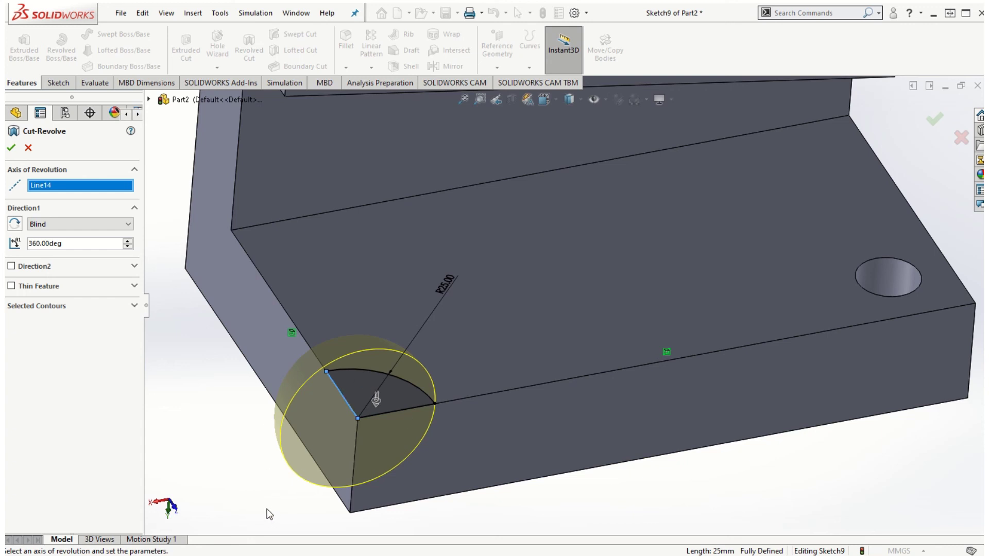
{"action": "middle_click_drag", "start_coordinate": [268, 493], "coordinate": [309, 499]}
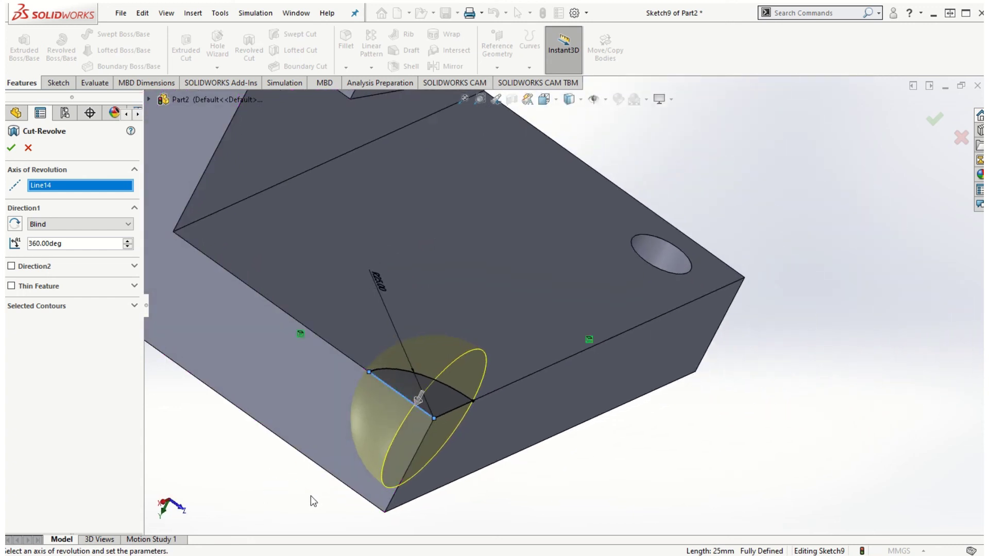
{"action": "left_click", "coordinate": [12, 149]}
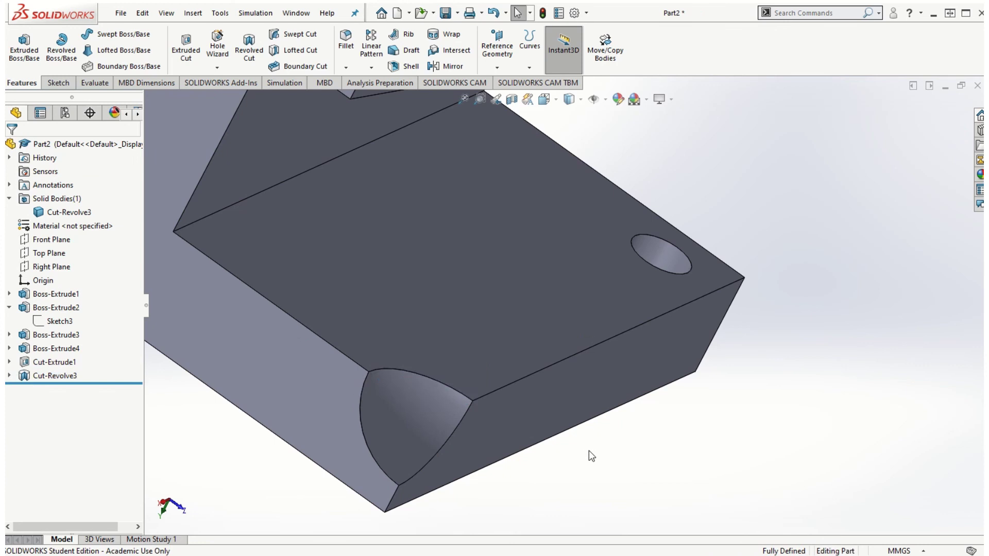
{"action": "middle_click_drag", "start_coordinate": [589, 451], "coordinate": [307, 384]}
{"action": "scroll", "coordinate": [364, 342], "scroll_direction": "down", "scroll_amount": 5}
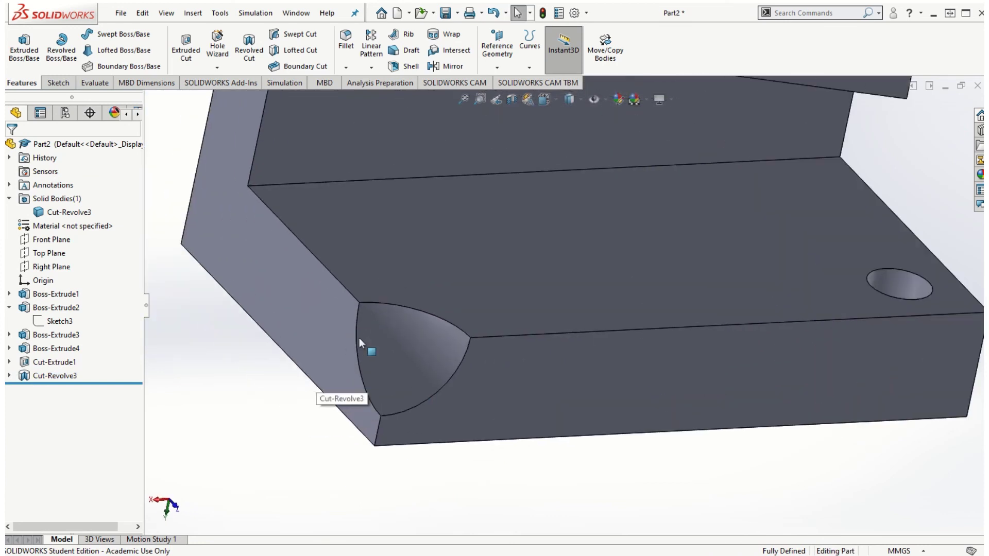
{"action": "left_click", "coordinate": [422, 365]}
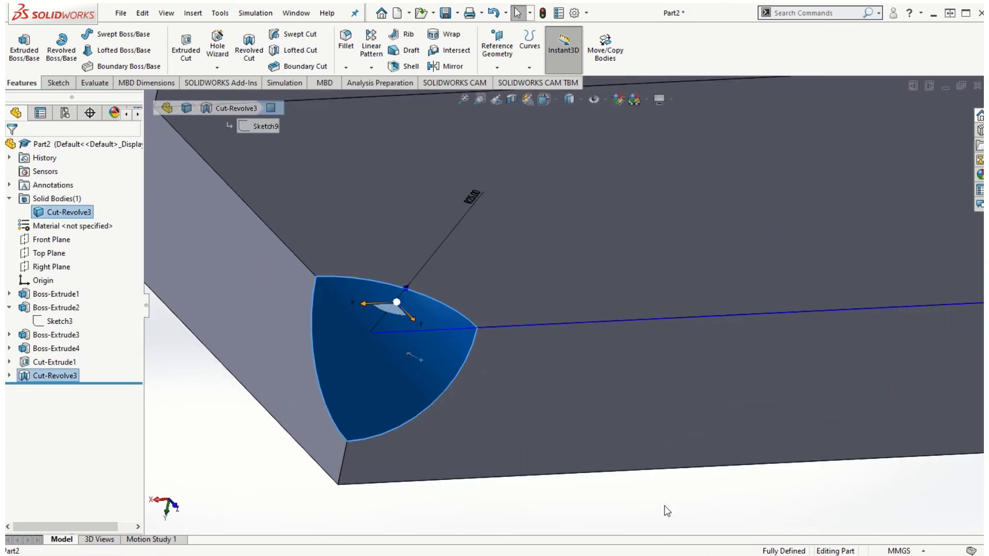
{"action": "scroll", "coordinate": [665, 502], "scroll_direction": "up", "scroll_amount": 3}
{"action": "scroll", "coordinate": [264, 336], "scroll_direction": "down", "scroll_amount": 3}
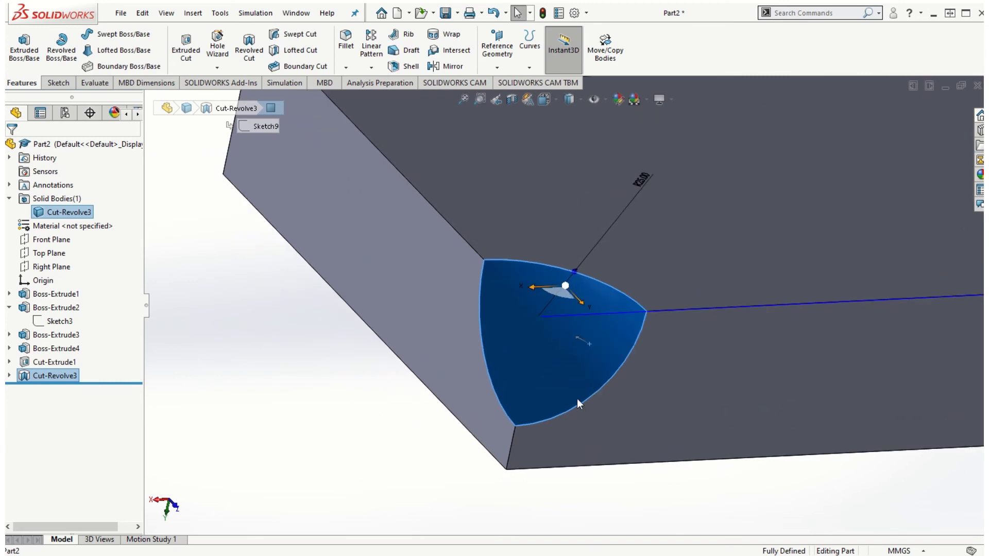